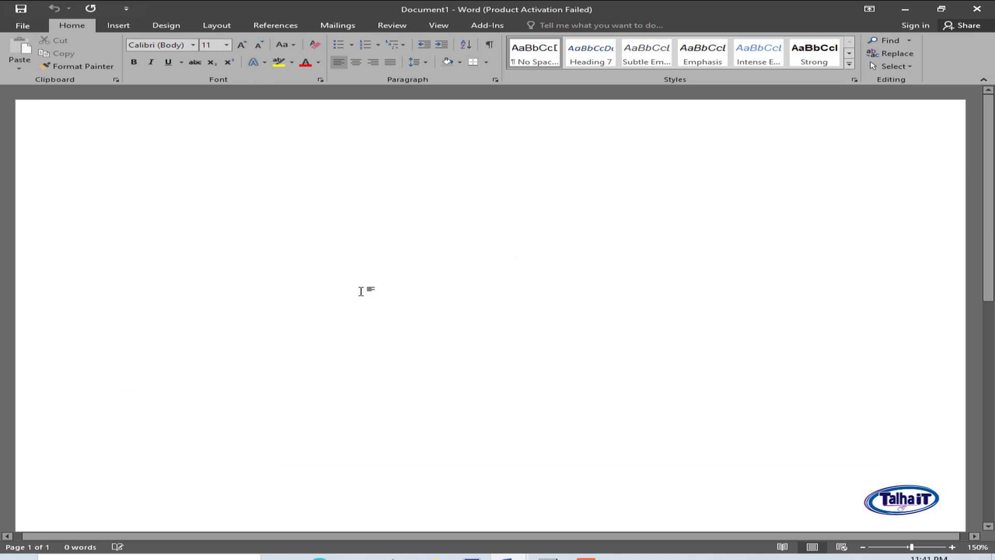
- Switch the blank page to A4 paper with Narrow 0.5-inch margins
scroll(501, 358, "down", 1)
scroll(664, 351, "up", 1)
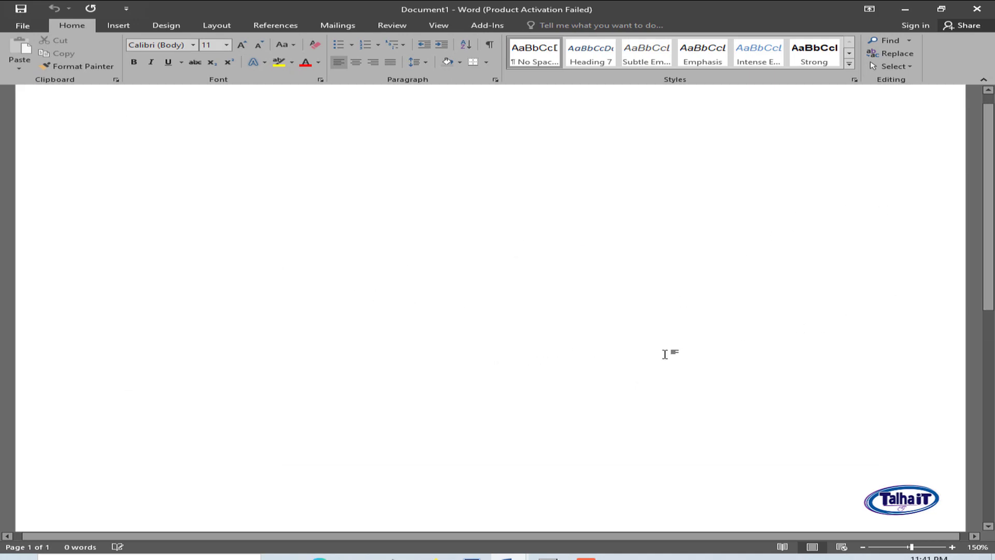
scroll(642, 331, "down", 3)
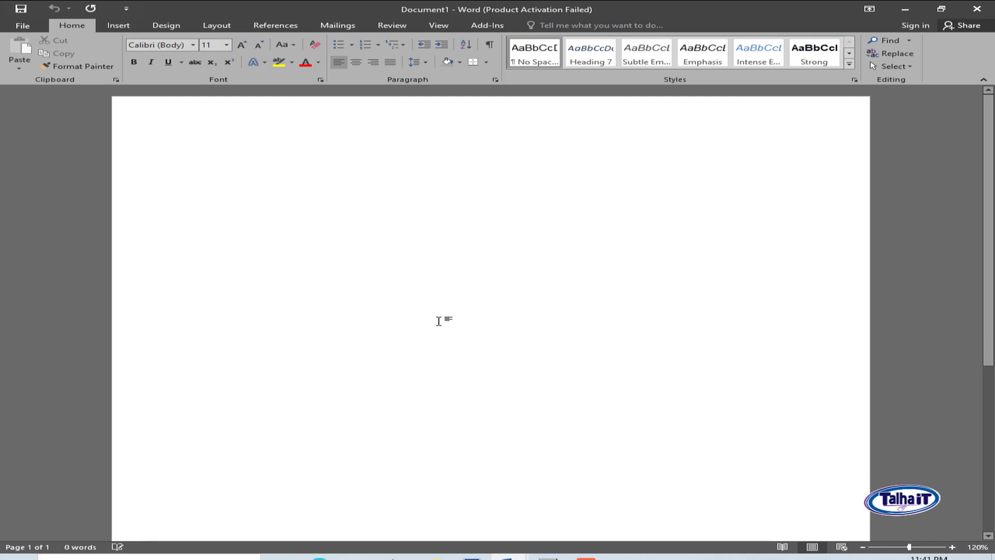
left_click(215, 27)
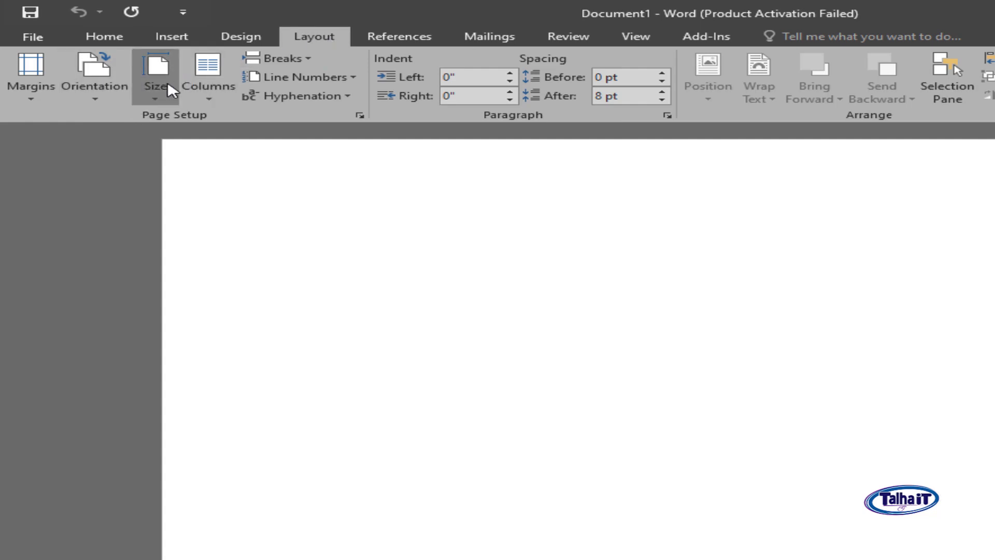
left_click(154, 85)
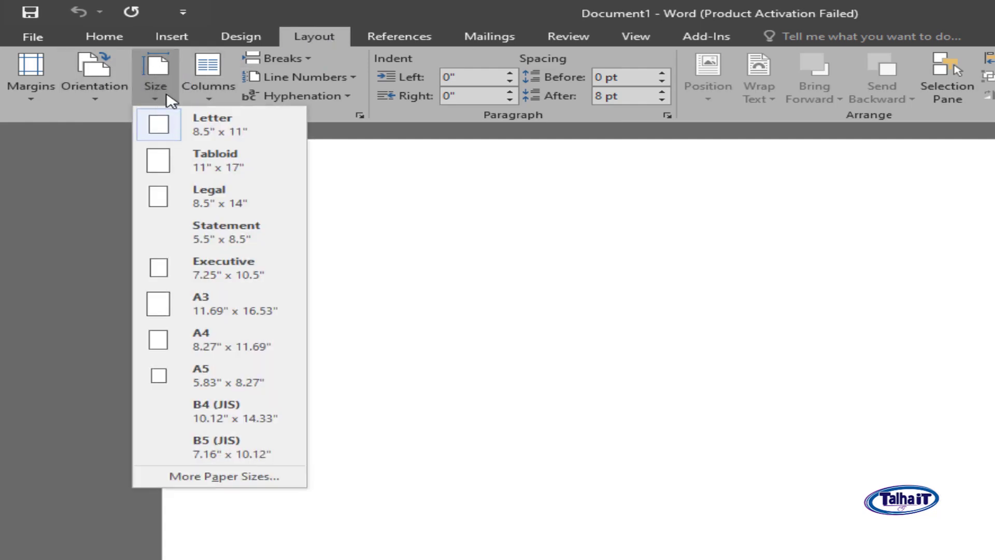
left_click(231, 339)
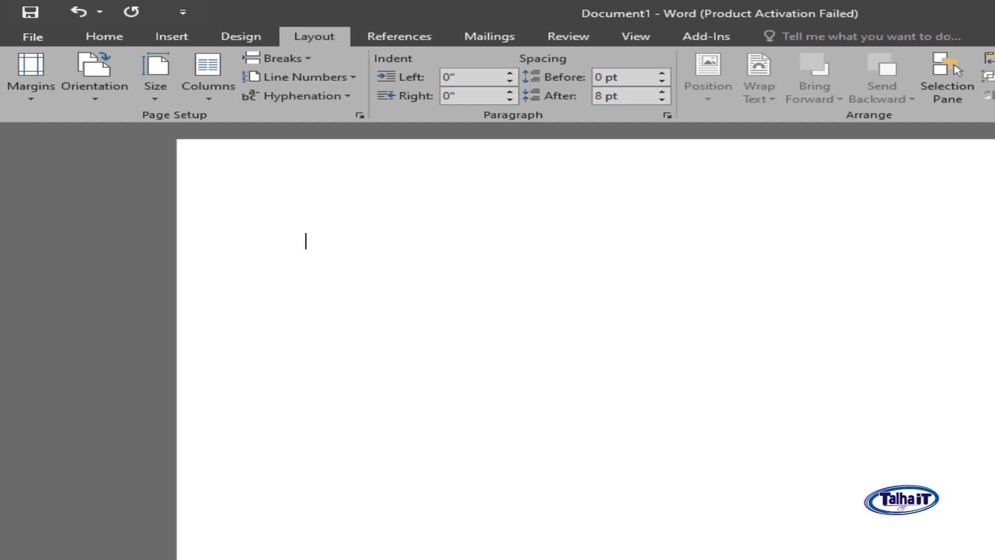
left_click(32, 93)
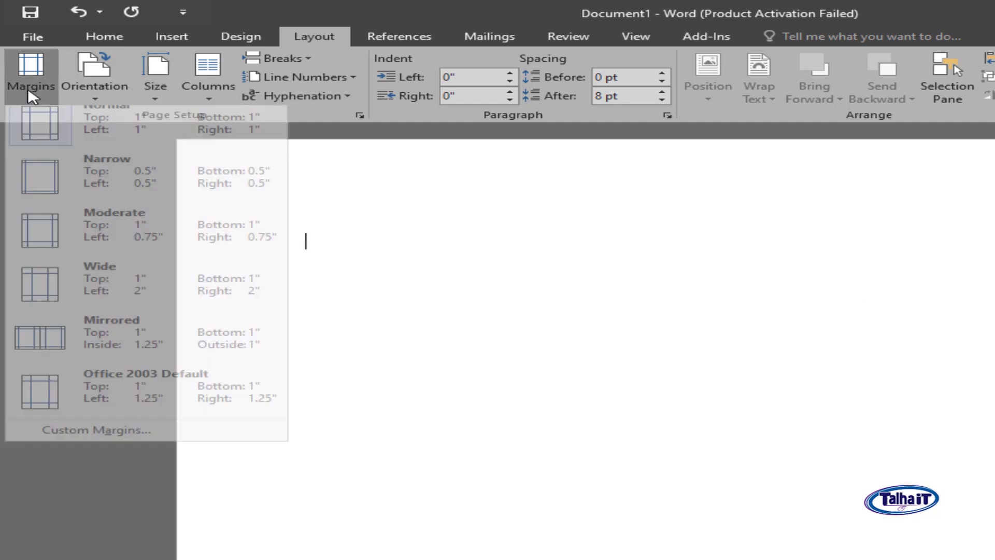
left_click(105, 198)
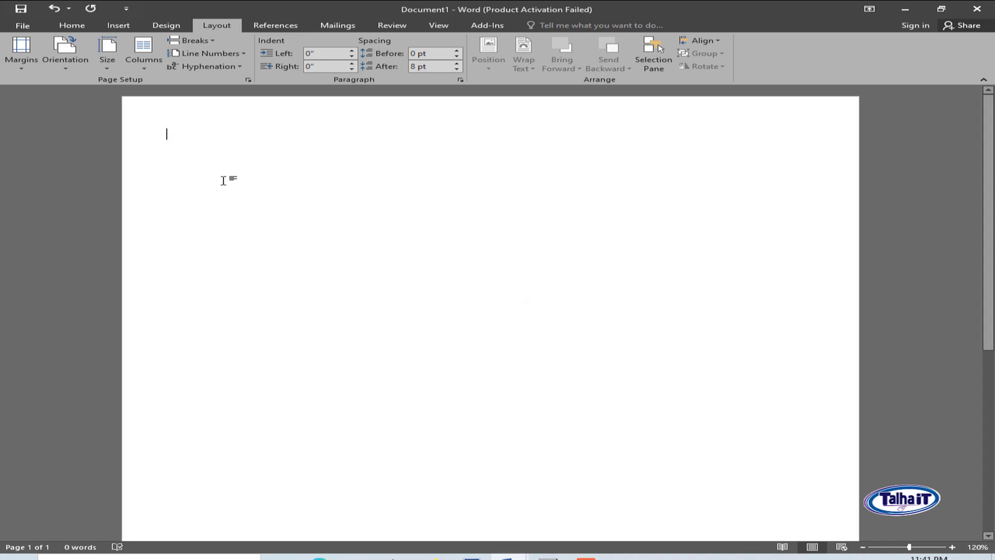
- Paste the CURRICULUM VITAE and 'of' title, then type the applicant's name centred below
type("CURRICULUM VITAE of")
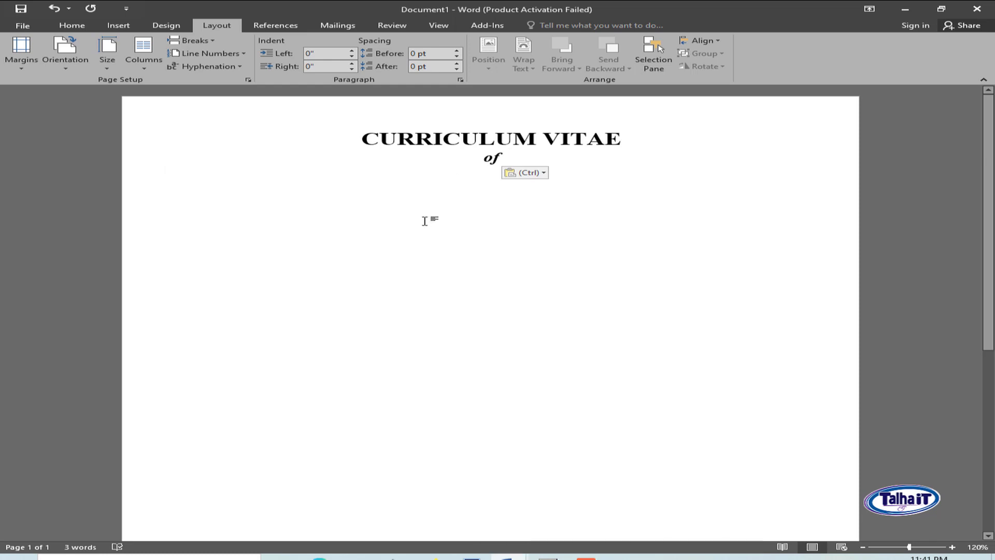
type("Amir SO")
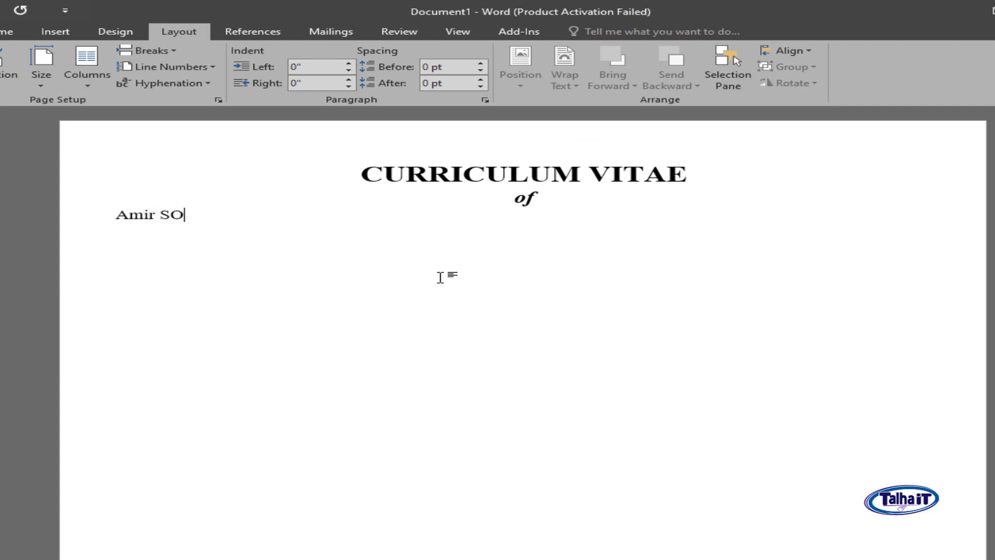
key("BackSpace")
key("BackSpace")
key("BackSpace")
key("ctrl+e")
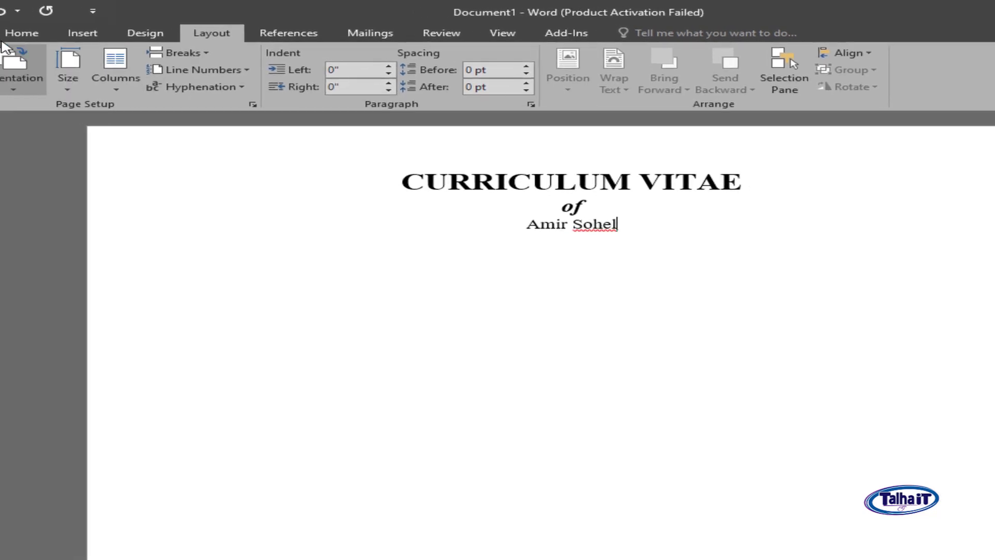
left_click(4, 32)
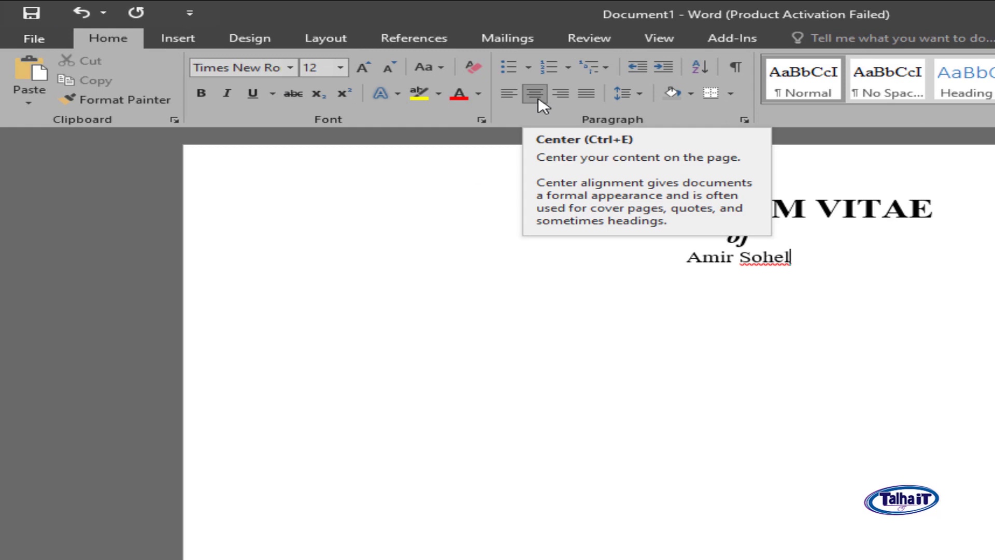
- Make the applicant's name line 16 pt
left_click_drag(811, 257, 673, 254)
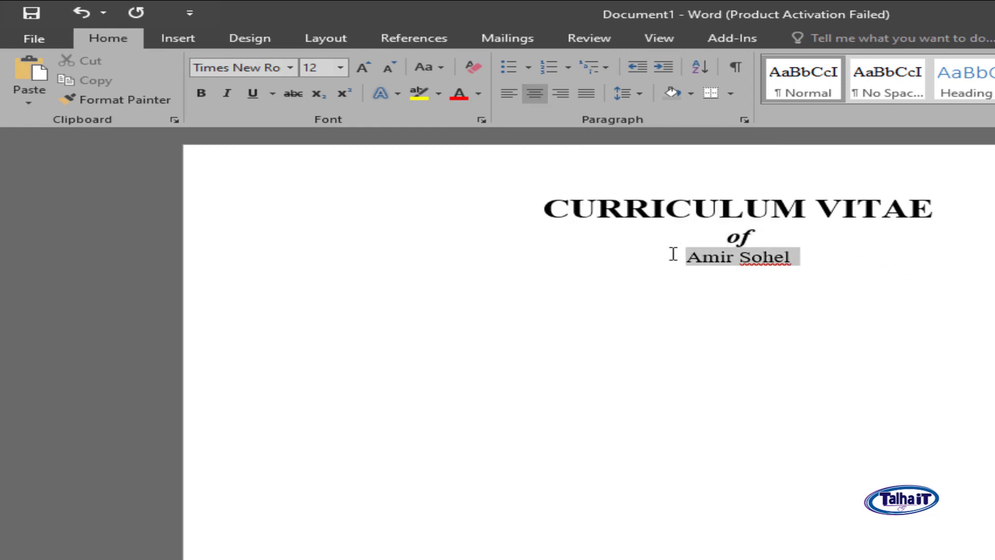
left_click(340, 68)
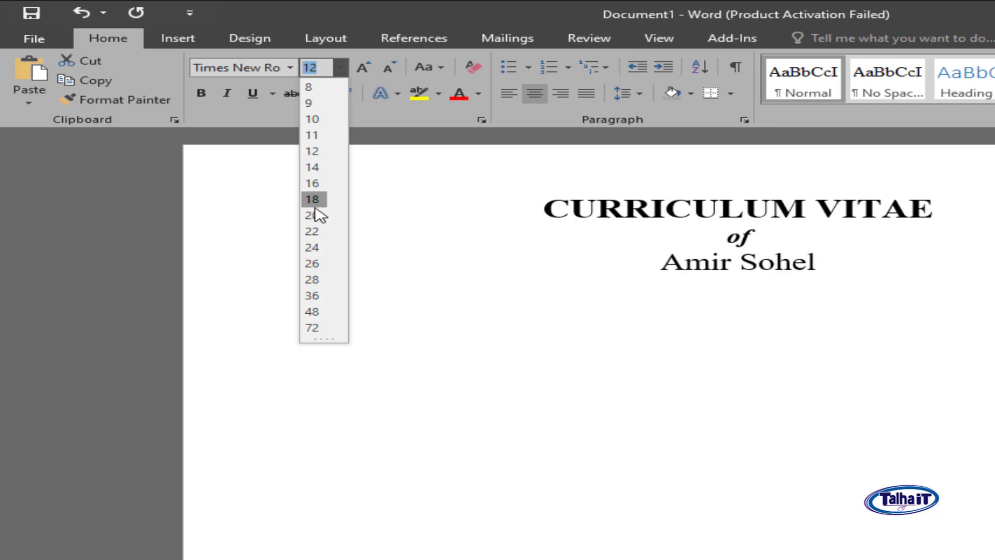
left_click(312, 184)
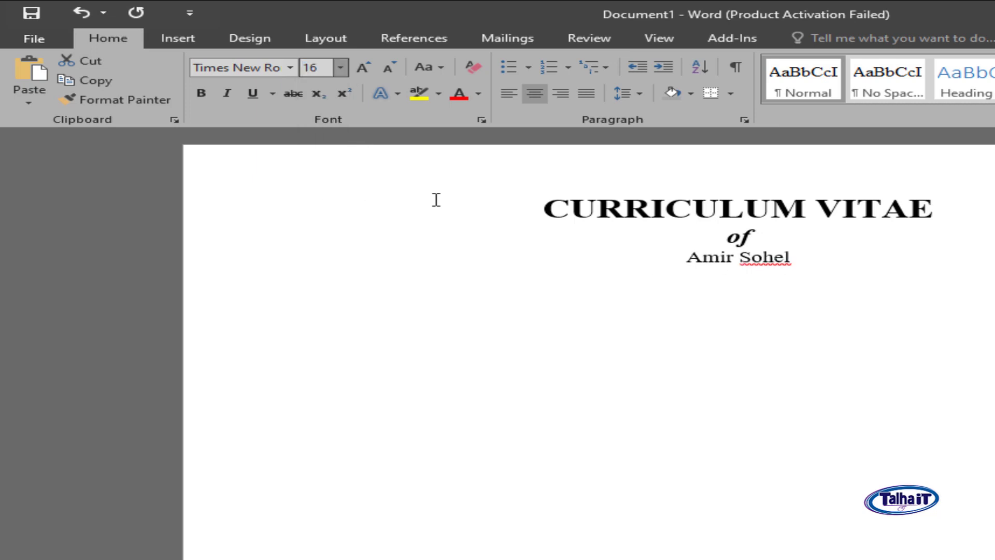
- Set all the title text in the Chivo Black font
left_click(846, 260)
key("ctrl+a")
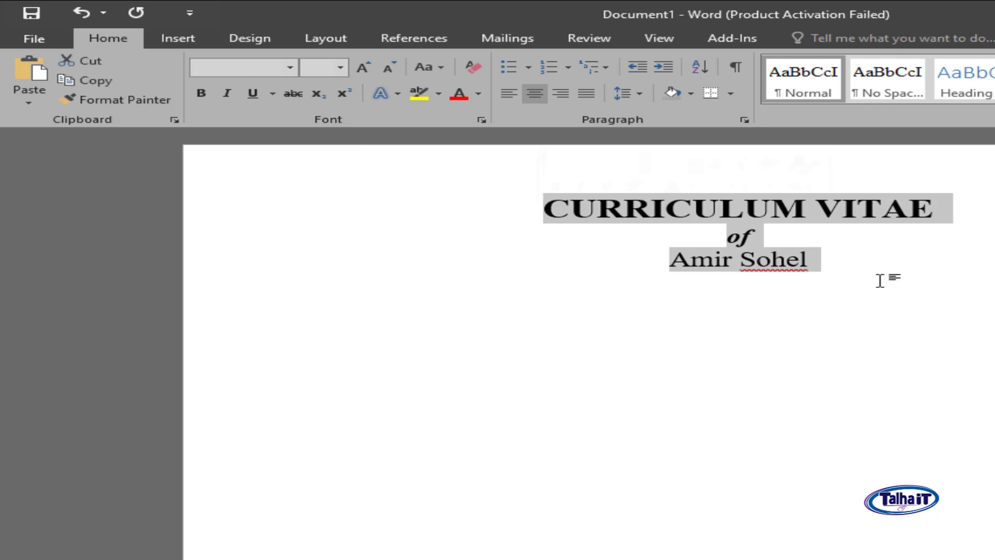
left_click(879, 280)
key("ctrl+a")
left_click(291, 73)
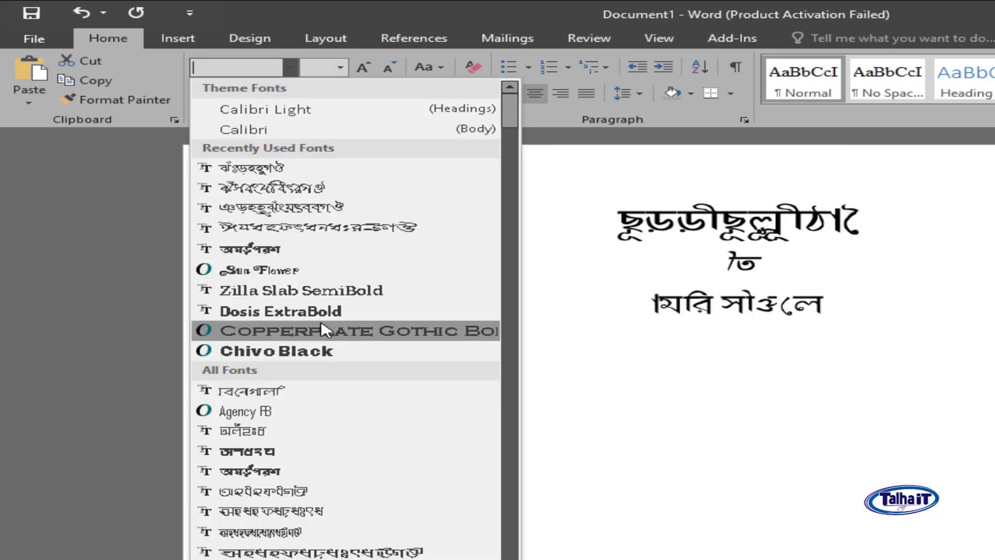
left_click(312, 358)
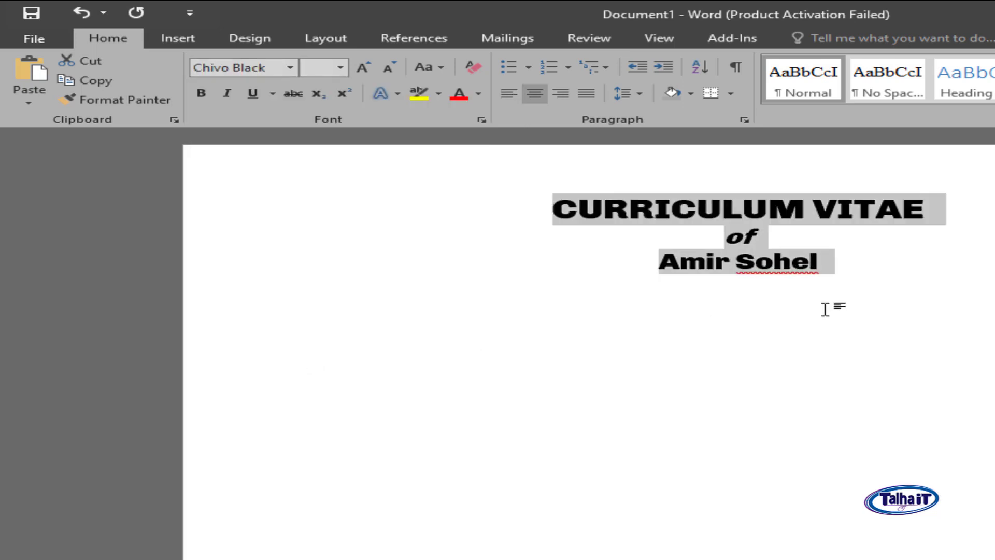
left_click(588, 295)
left_click(868, 261)
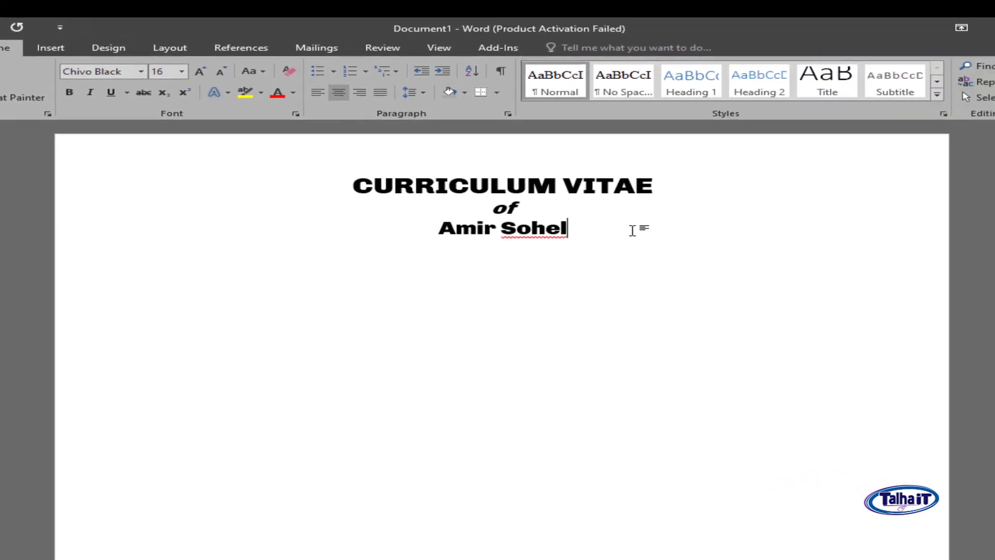
- Add a left-aligned Mailling Address block with two address lines, a contact number and an e-mail address
key("ctrl+l")
type("M")
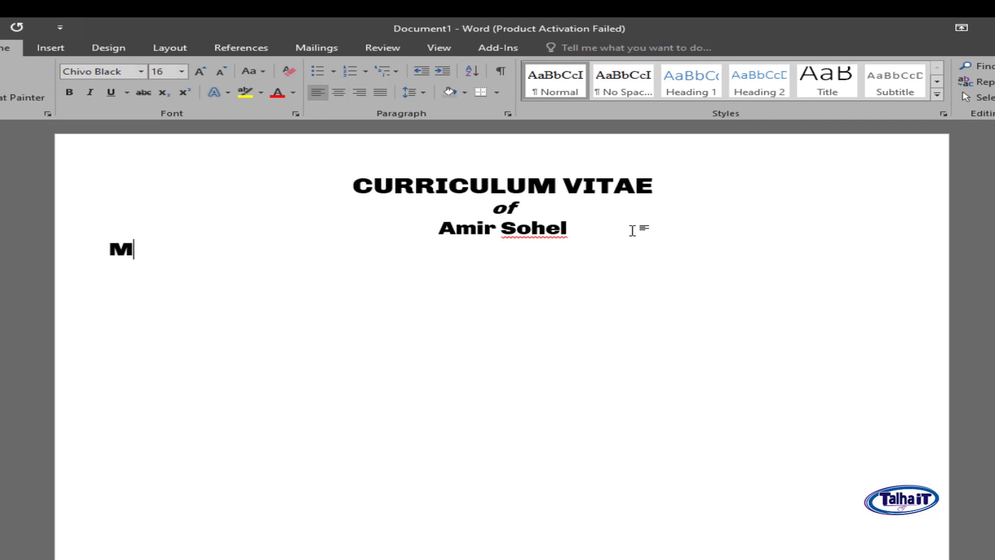
type("ailling Address:")
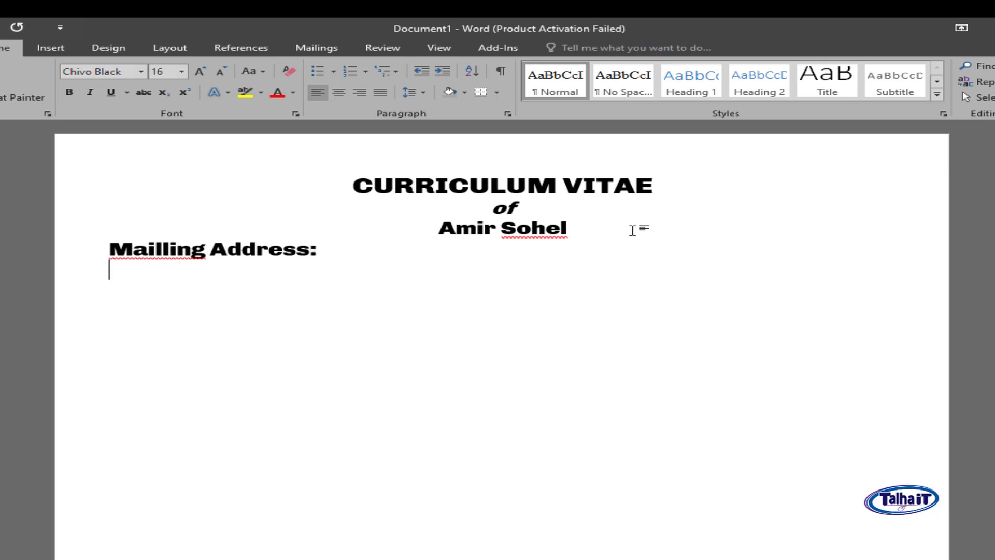
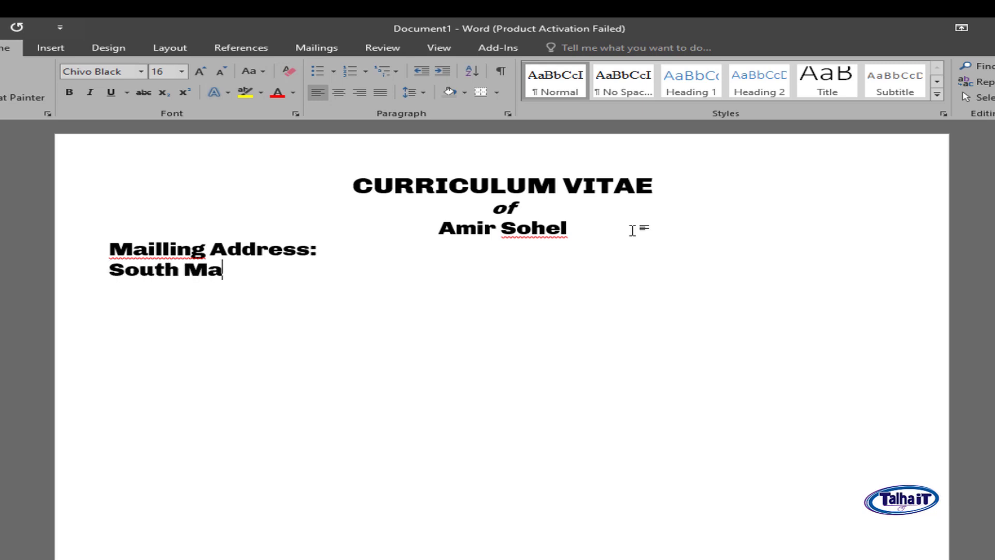
key("Return")
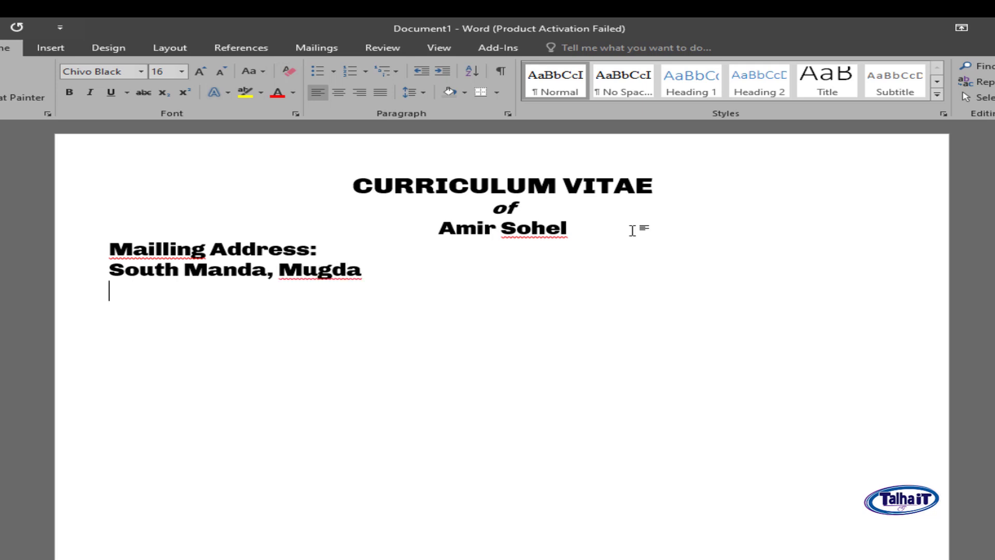
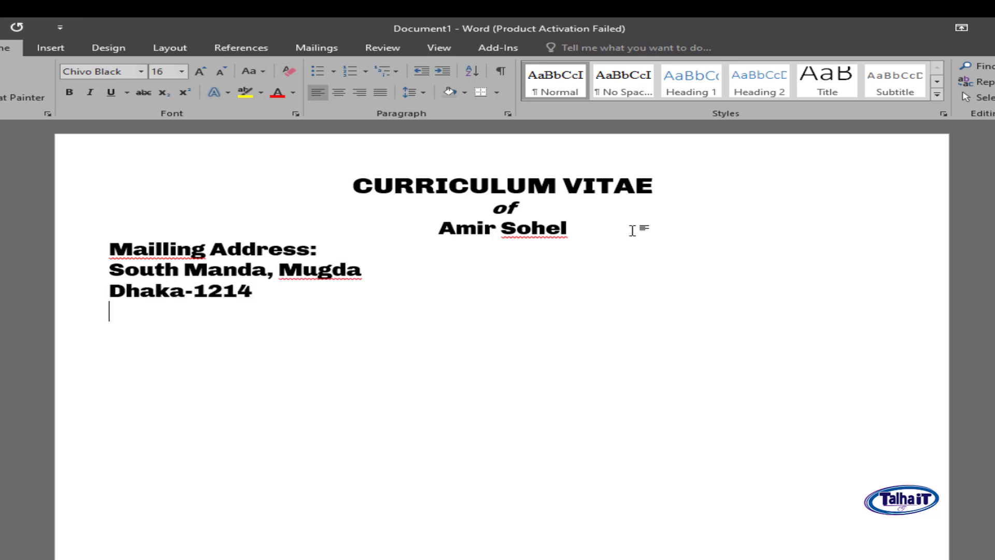
type("Contacet")
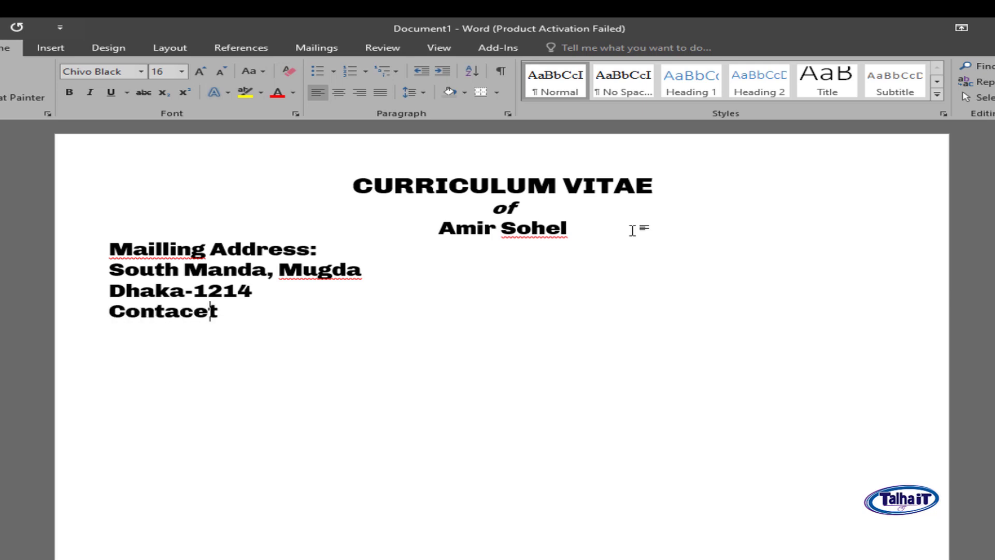
key("BackSpace")
key("BackSpace")
type("t: +88")
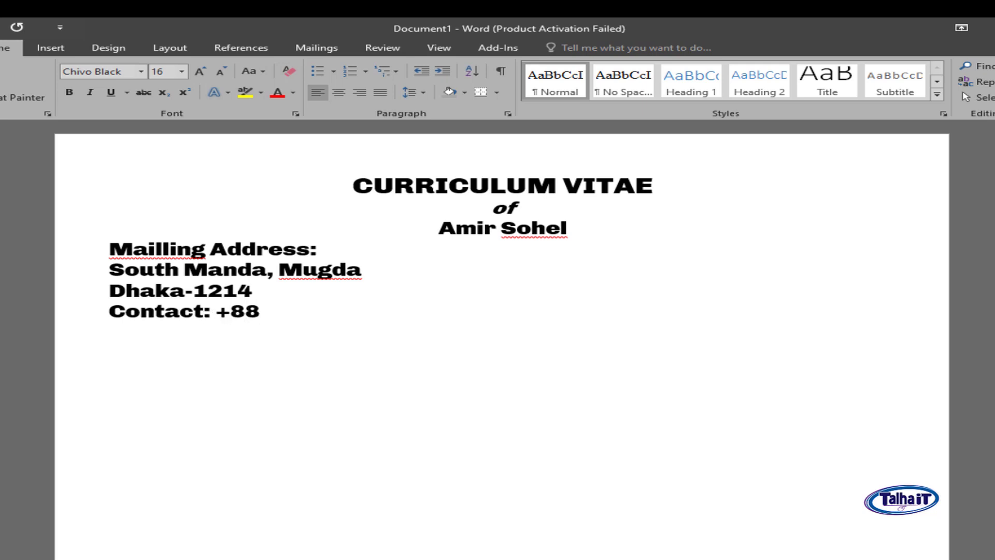
type(" 017198")
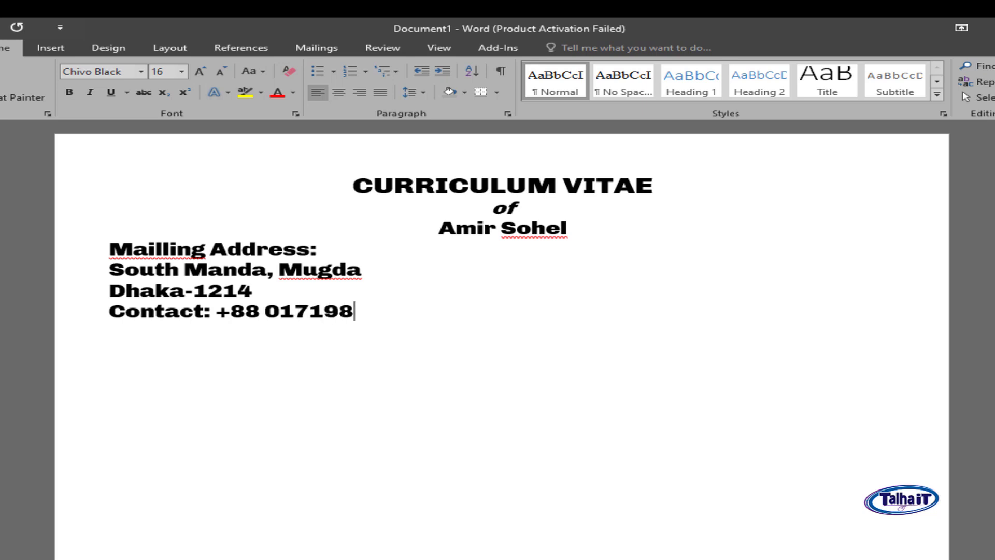
type("****** ")
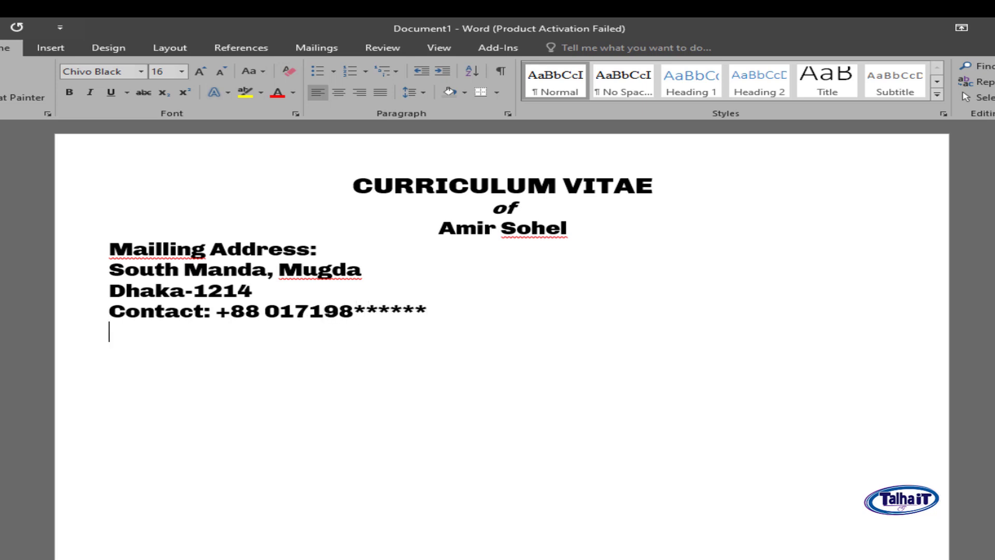
type("E-mail:")
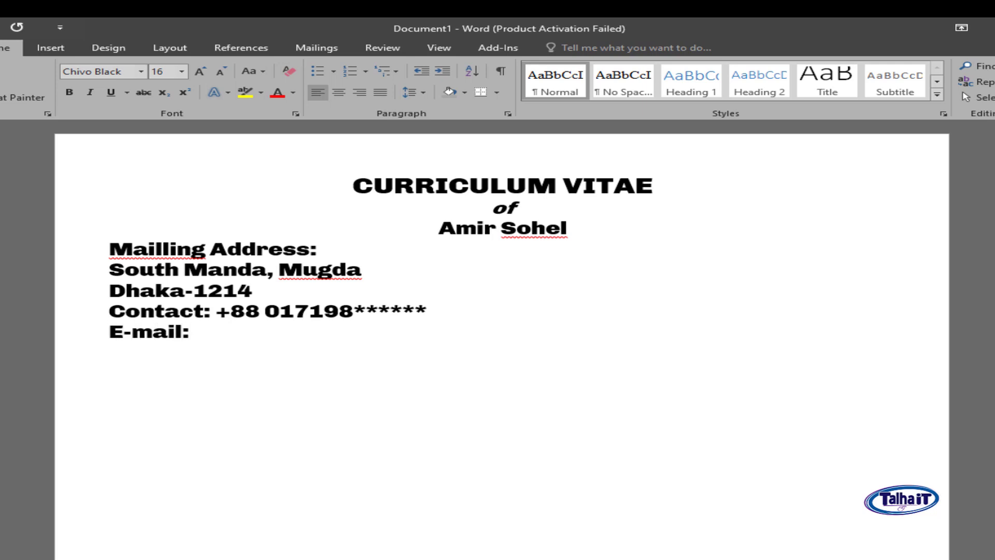
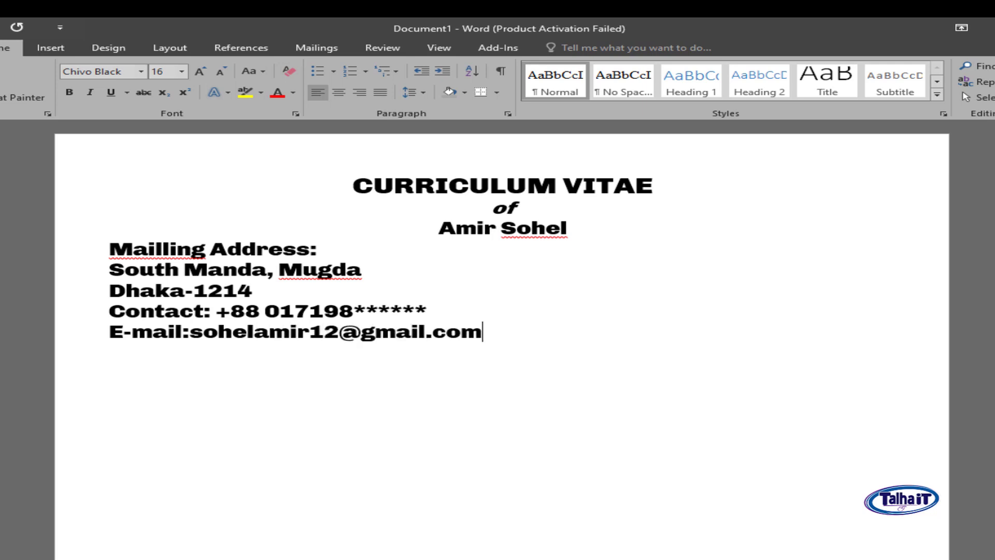
left_click_drag(492, 334, 91, 278)
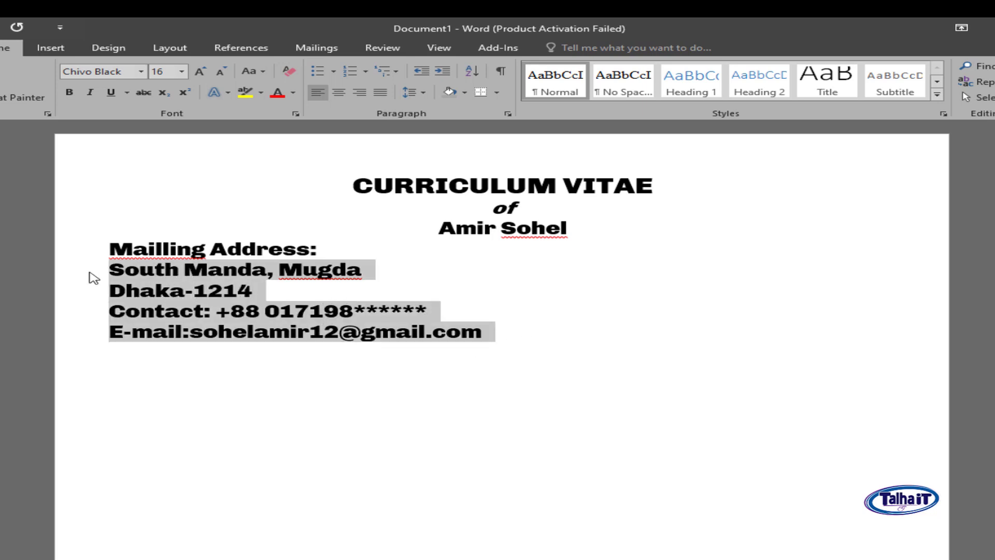
- Set the address, contact and e-mail lines in Times New Roman
left_click(118, 76)
type("Times New Ro")
key("Return")
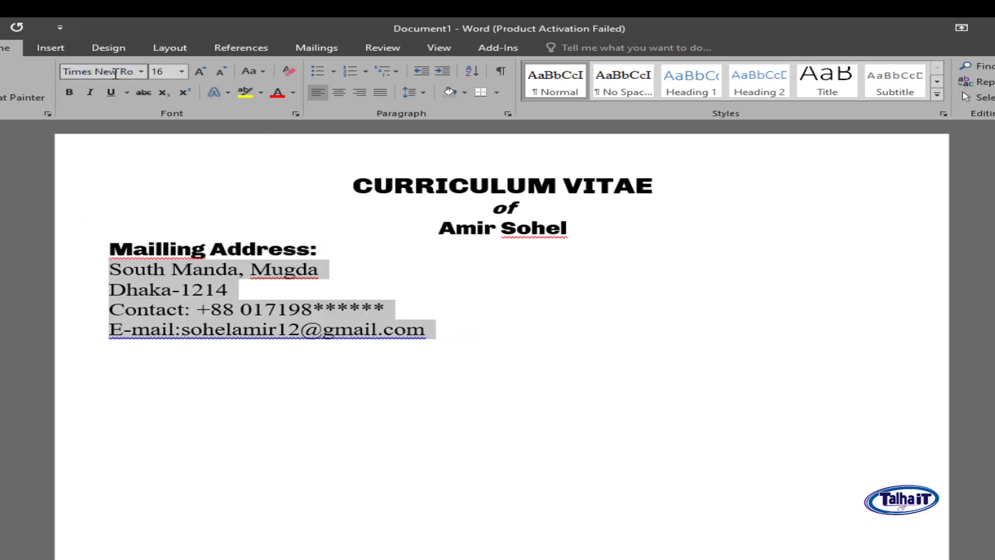
- Add a 'Carrer Object' heading below the e-mail line, keeping the original spelling
left_click(491, 336)
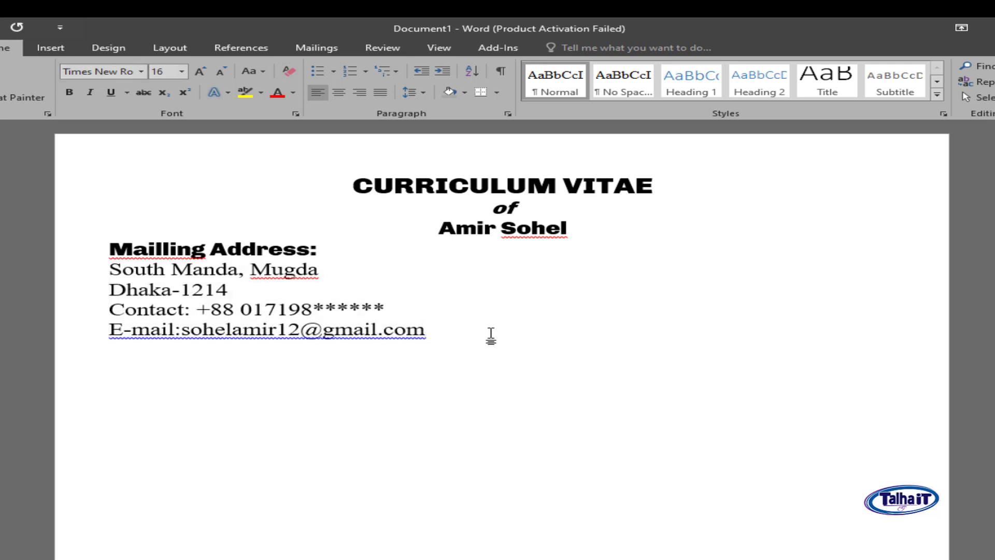
type("Carrer ")
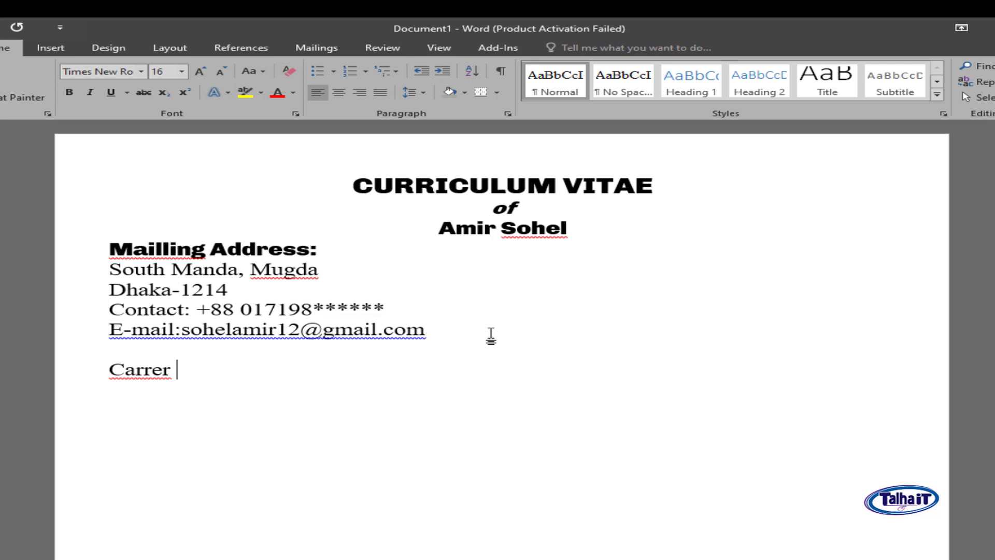
type("Object:")
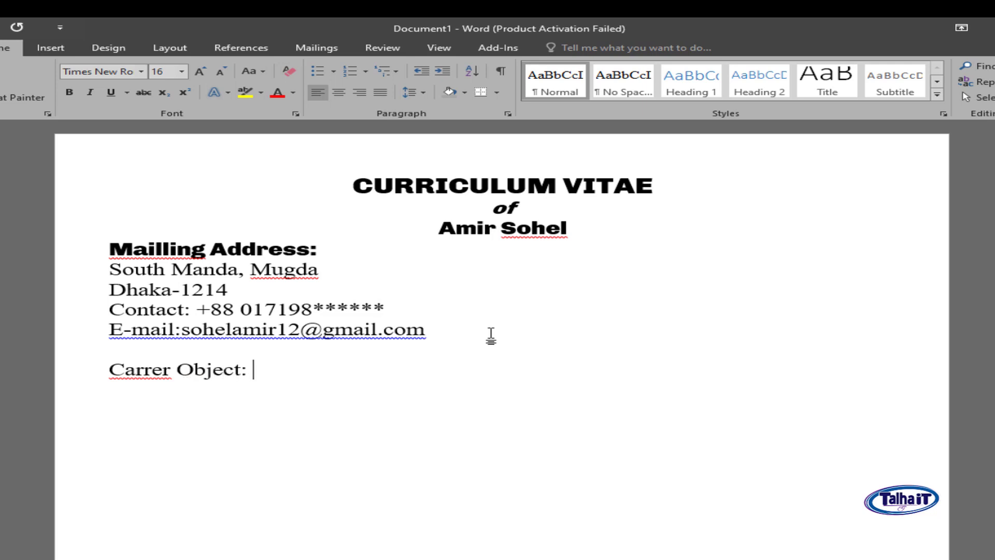
right_click(156, 374)
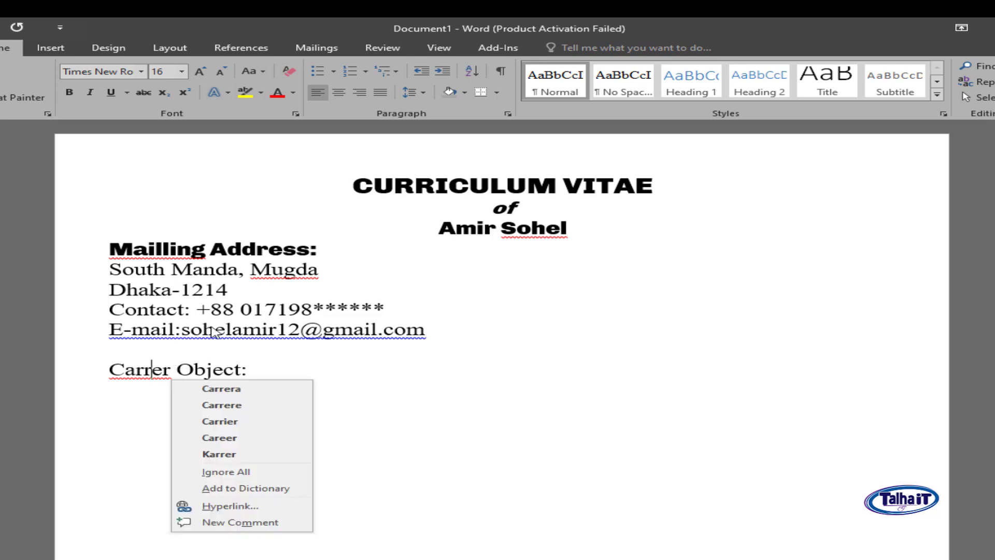
left_click(234, 390)
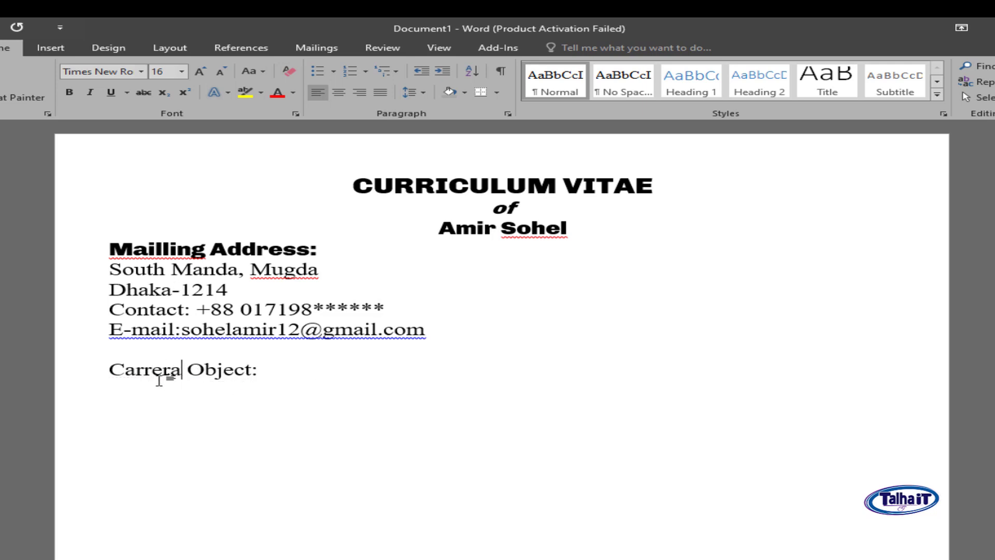
key("ctrl+z")
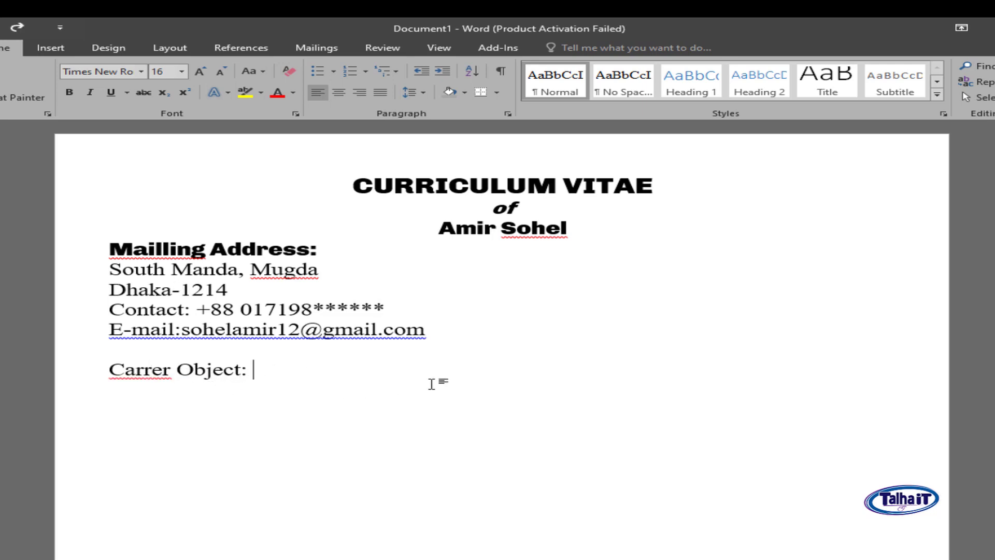
key("Return")
- Copy the Career Objectives paragraph from the other CV and paste it under the heading
mouse_move(527, 559)
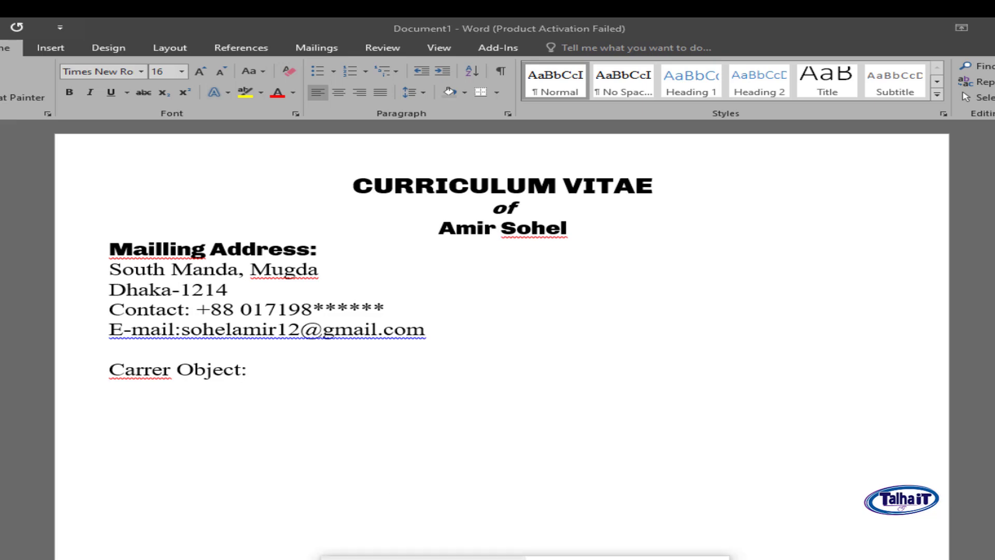
left_click(420, 557)
scroll(249, 426, "down", 4)
left_click_drag(50, 353, 628, 426)
key("ctrl+c")
left_click(526, 559)
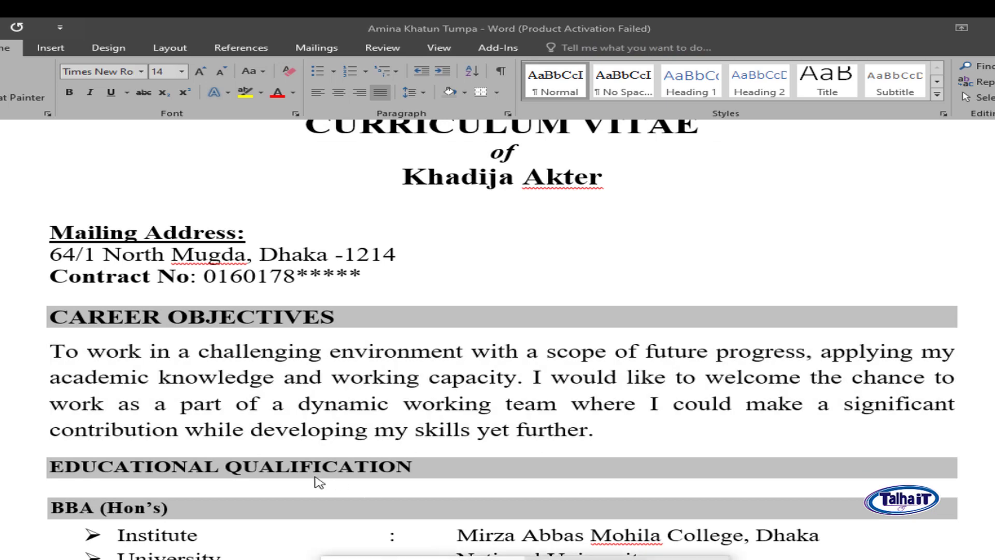
left_click(604, 558)
key("ctrl+v")
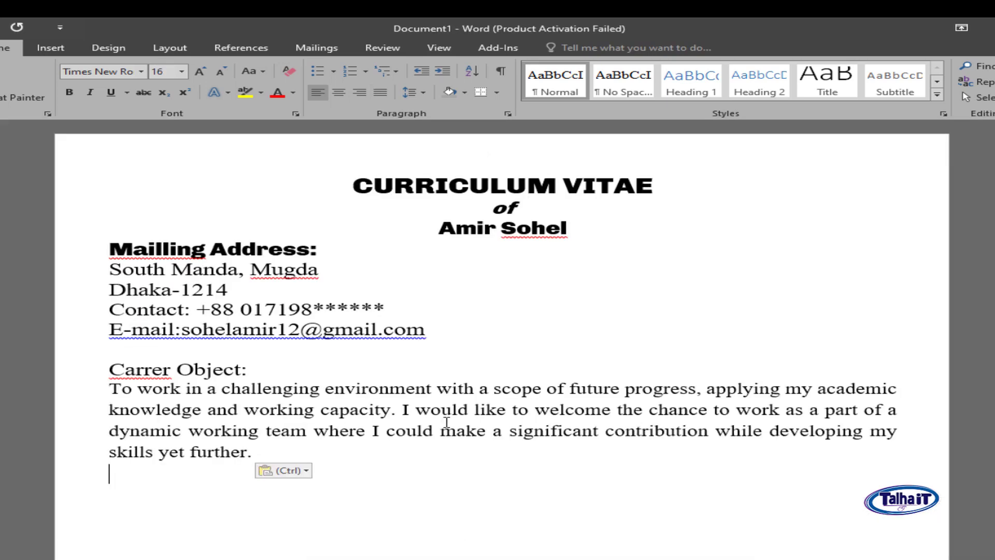
scroll(461, 417, "down", 2)
- Begin typing the Education heading on a new line below the paragraph
key("Return")
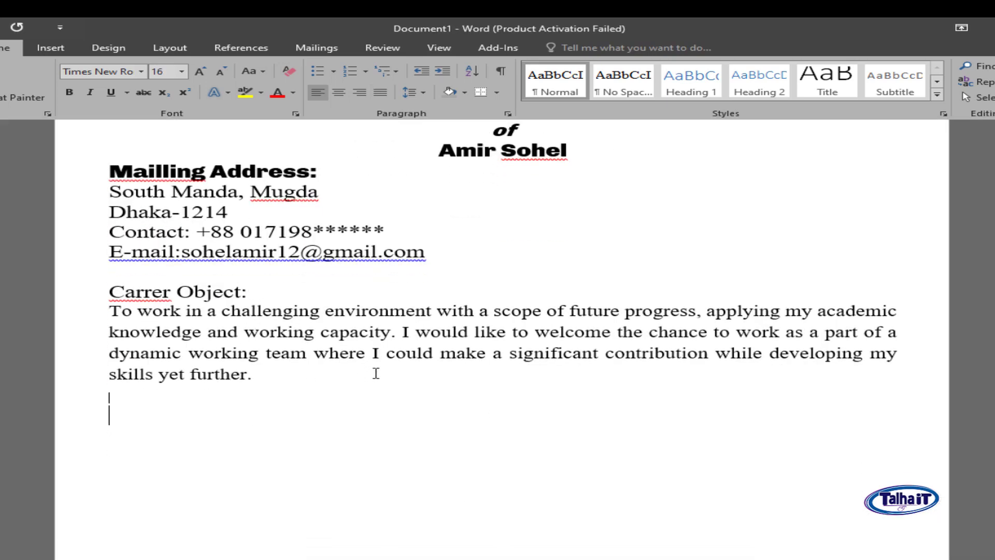
type("Educ")
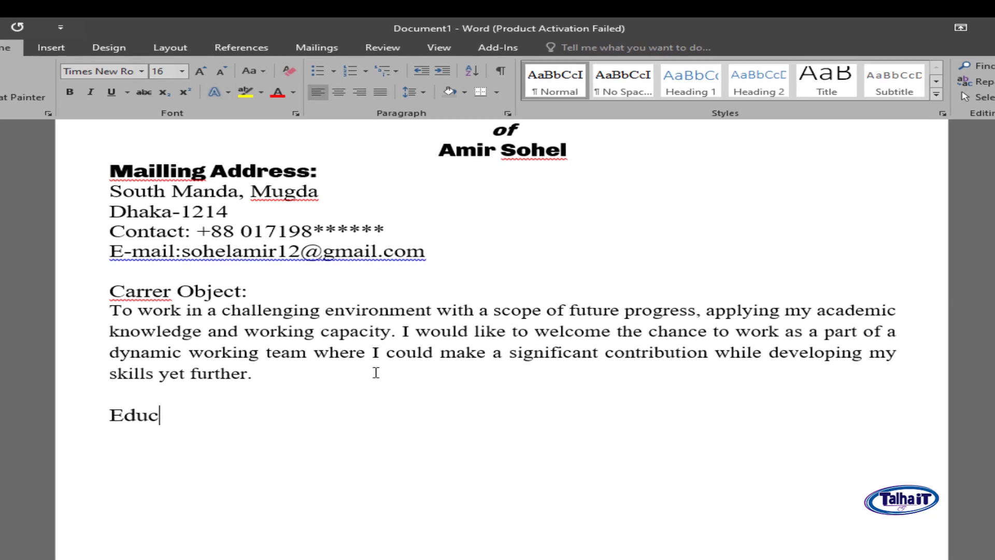
key("BackSpace")
- Finish the heading as 'Education Qualification:', correcting the misspelled word
type("cation ")
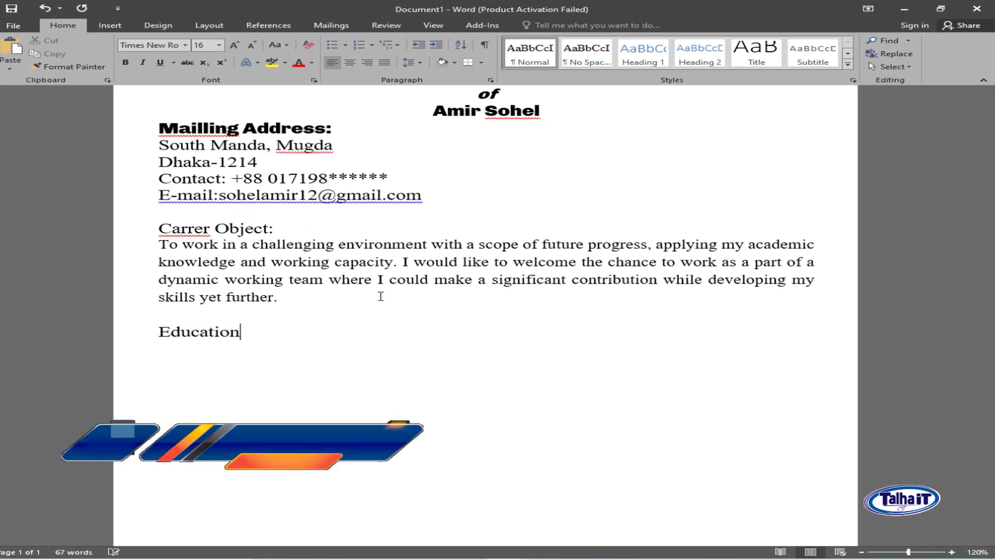
type("Qualifica")
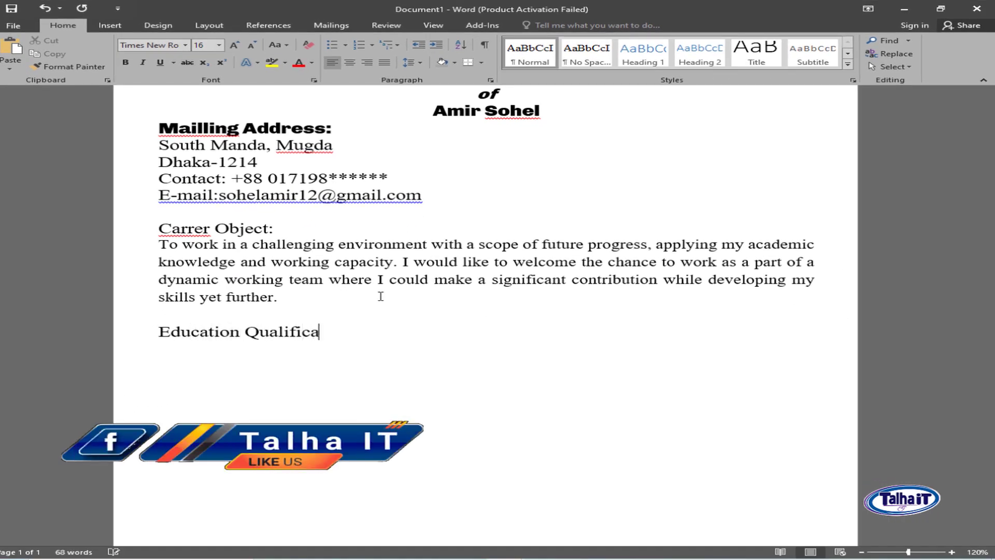
type("te:")
key("Return")
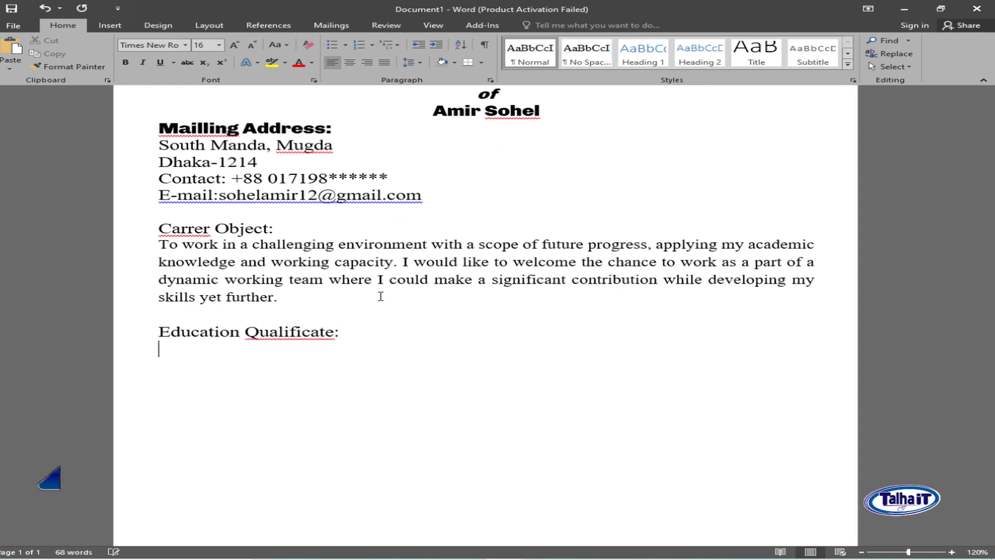
right_click(333, 338)
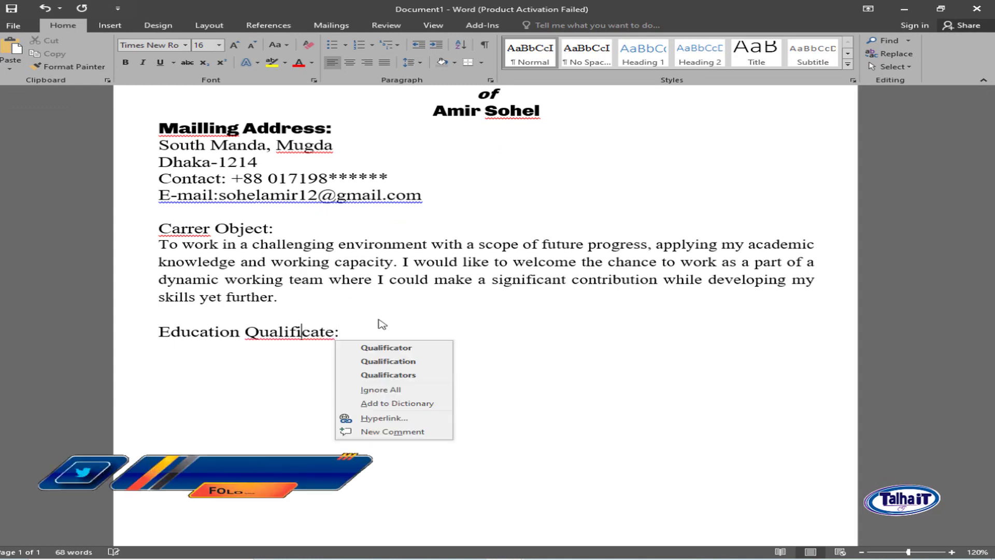
left_click(365, 347)
key("BackSpace")
key("BackSpace")
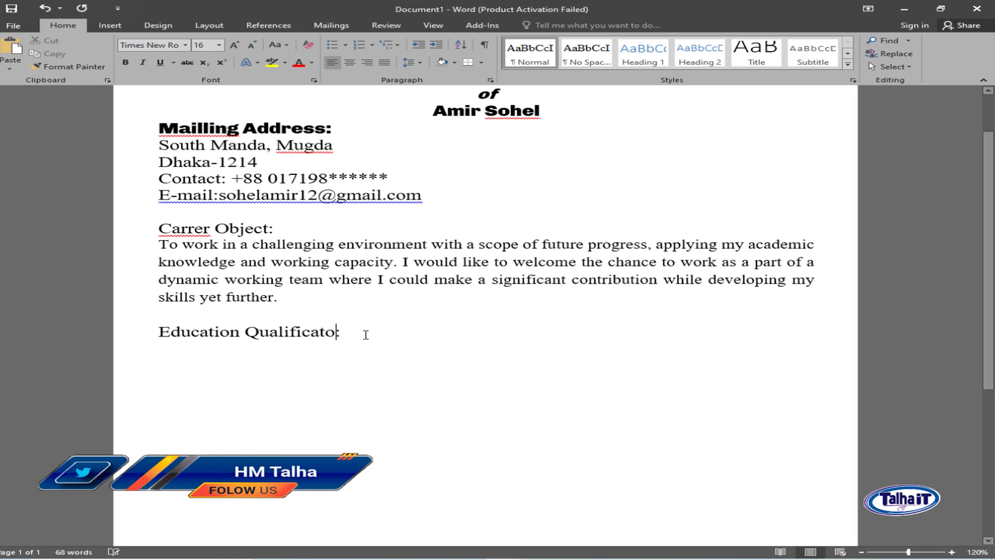
type("ion")
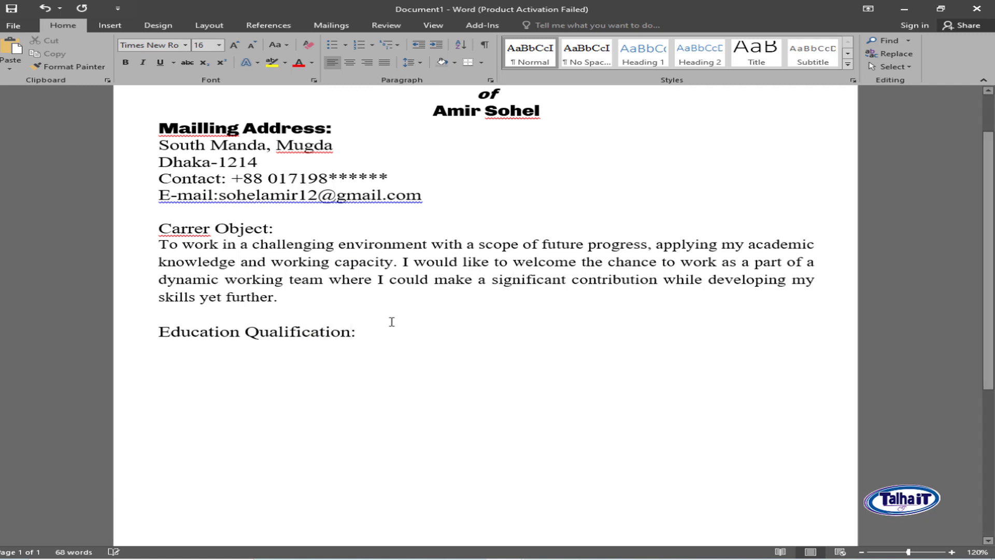
- Add the line 'Bachelor of Art's (B.A) Hon's :' and paste the bulleted education details below it
left_click(529, 328)
key("Return")
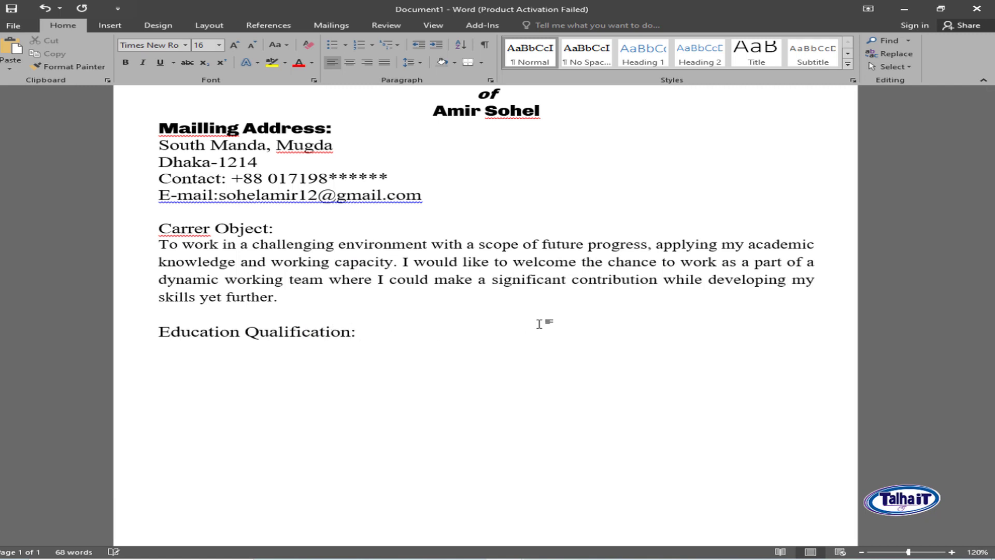
type("B")
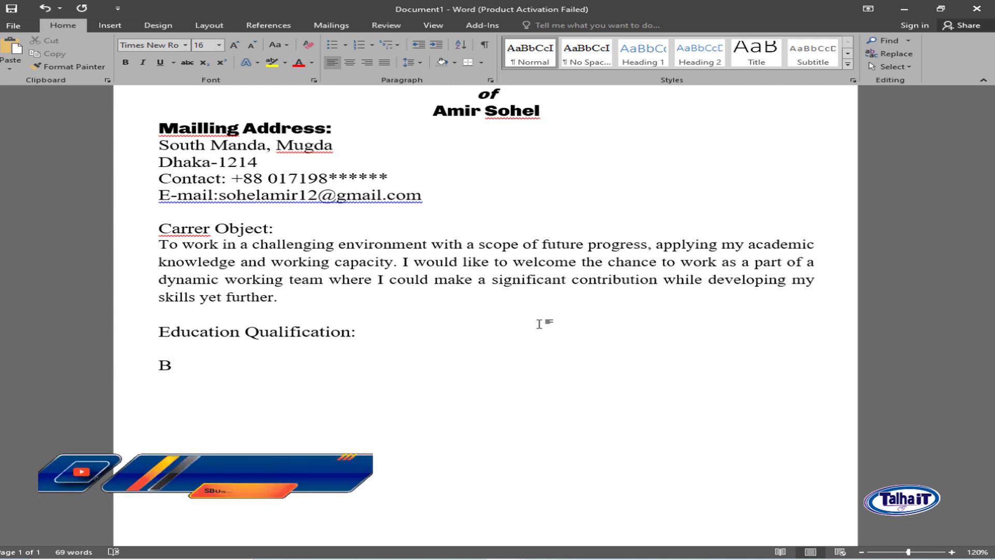
type("achelor")
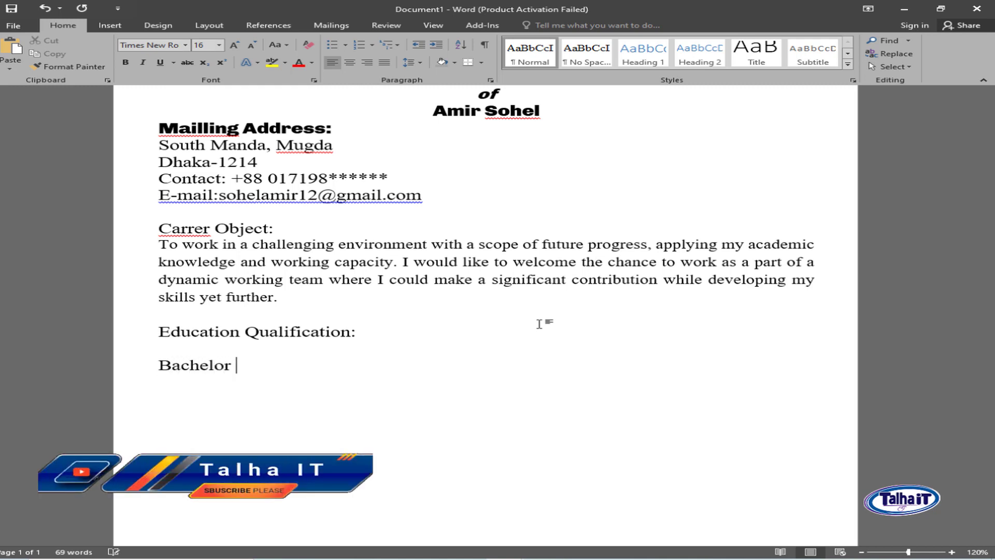
type(" of Art")
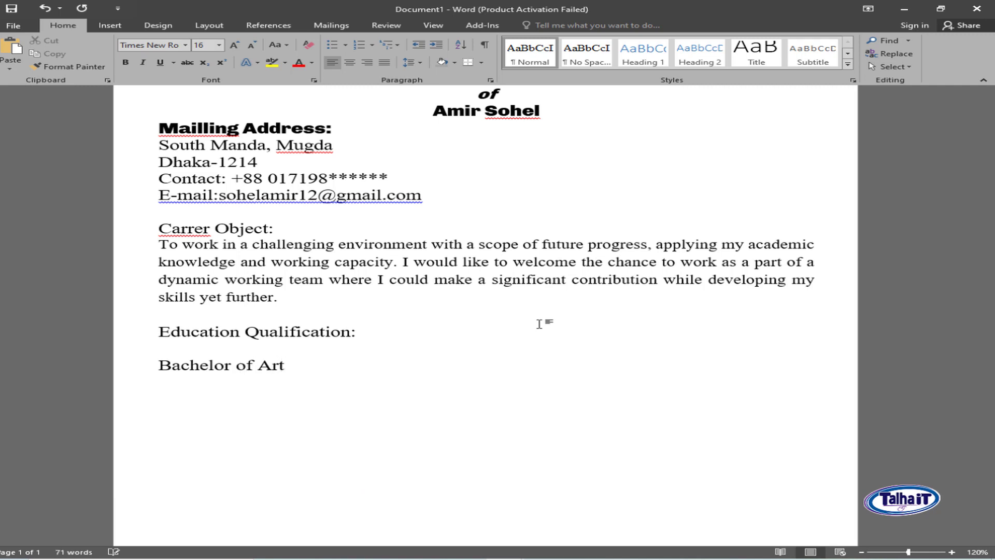
type("'s (B.A) Hon’s")
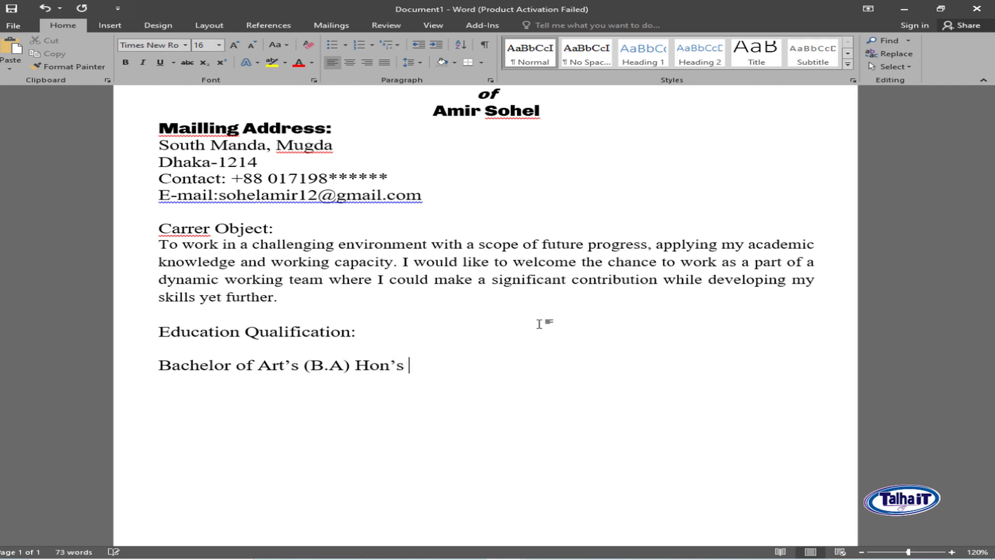
type("n's :")
key("Return")
scroll(518, 373, "down", 1)
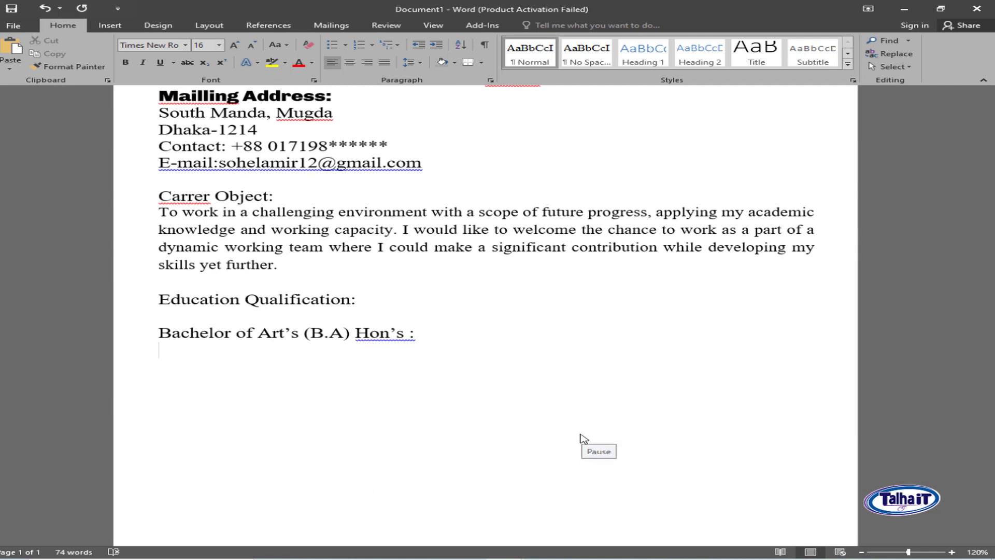
type("Institute\t:\tMirza Abbas Mohila College, Dhaka University\t:\tNational University Subject\t:\tAccounting Passing Year\t:\t2020 CGPA\t:\t2.89 (Out of 4.00)")
- Replace 'Accounting' with 'History' in the Subject entry
scroll(330, 339, "down", 1)
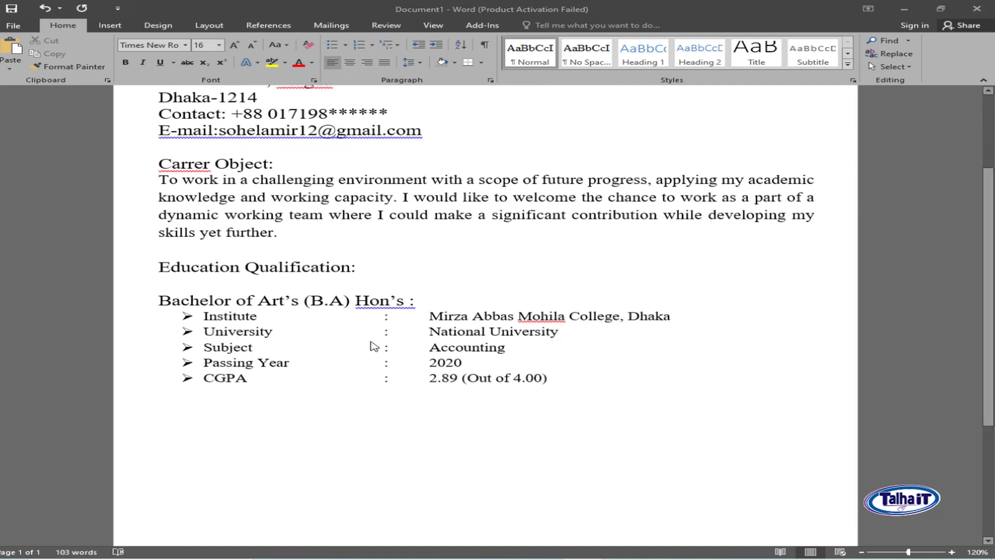
left_click(504, 361)
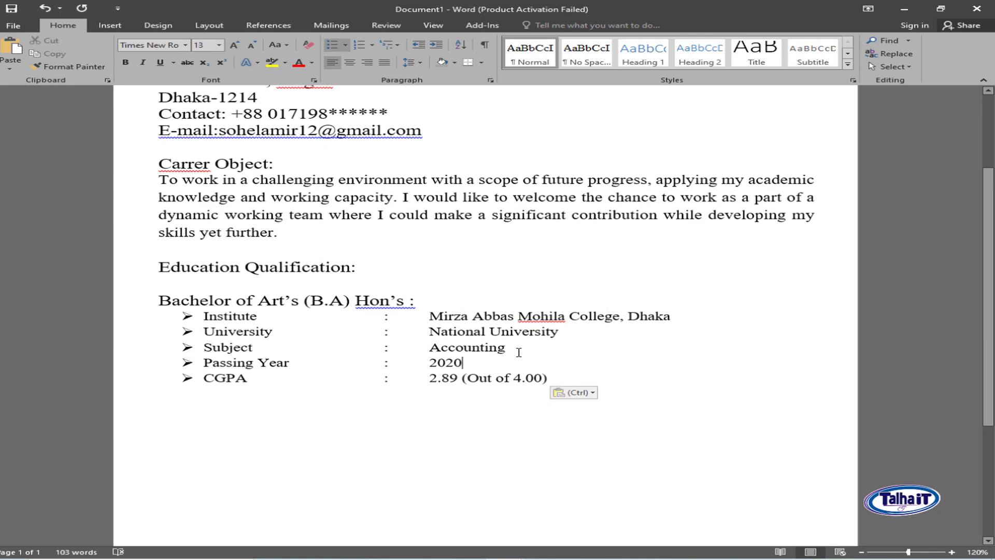
double_click(481, 348)
type("History")
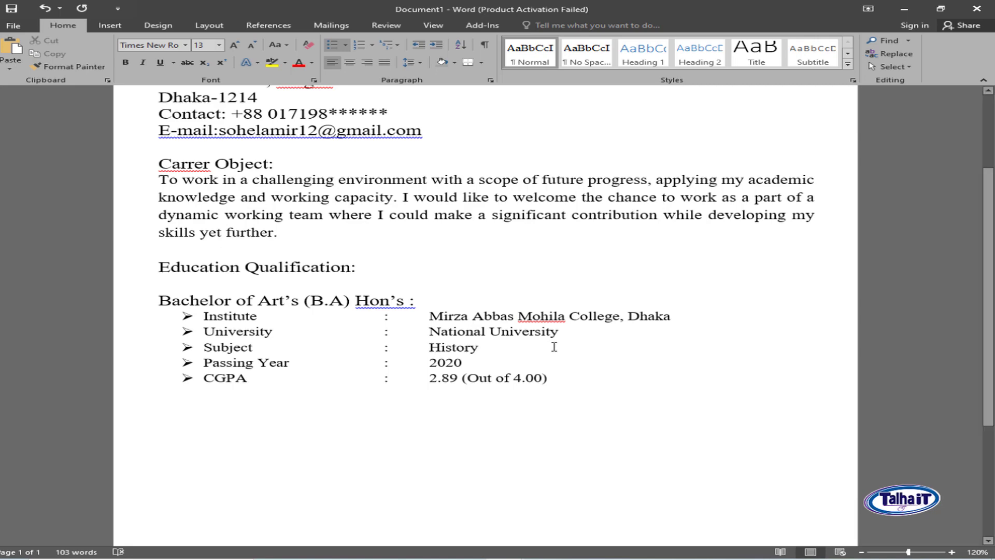
- Glance at the reference CV, then return to Document1
scroll(307, 307, "up", 2)
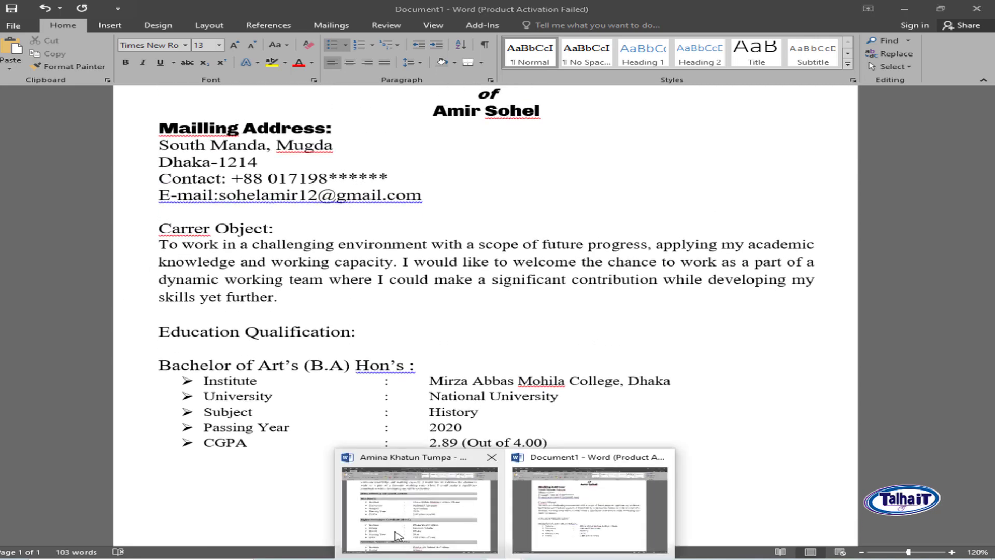
left_click(397, 534)
left_click(78, 332)
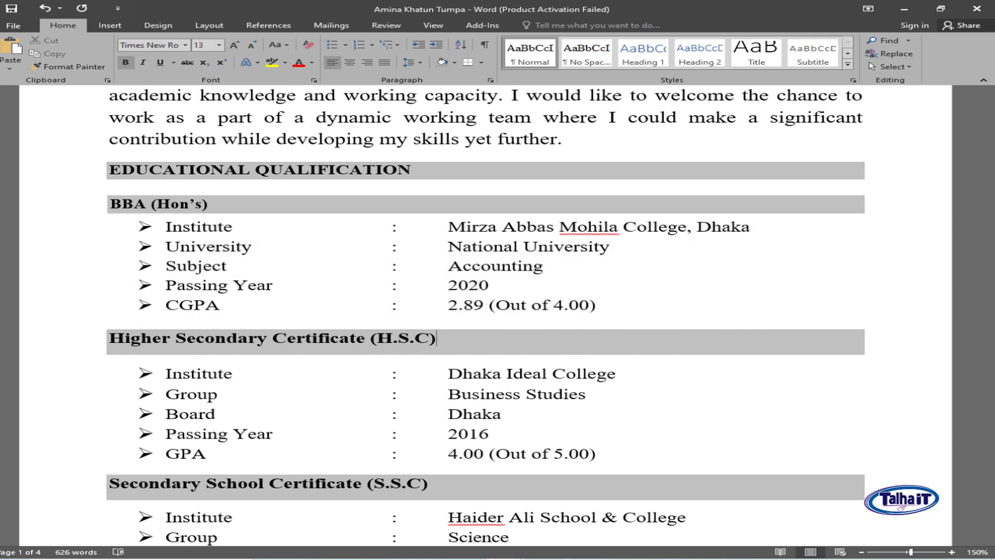
mouse_move(511, 558)
left_click(596, 498)
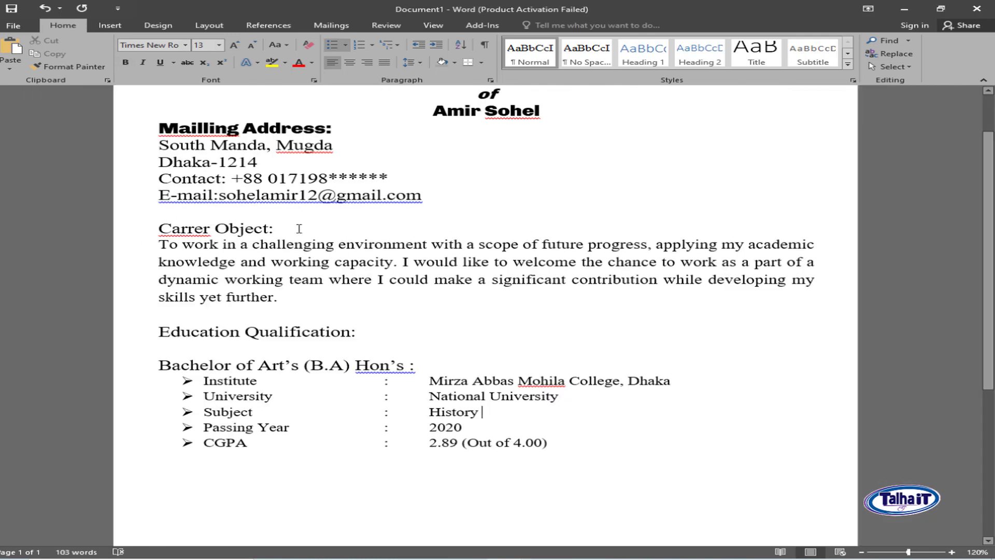
- Browse font and highlight colours for the Carrer Object: heading without applying any
left_click_drag(292, 229, 158, 229)
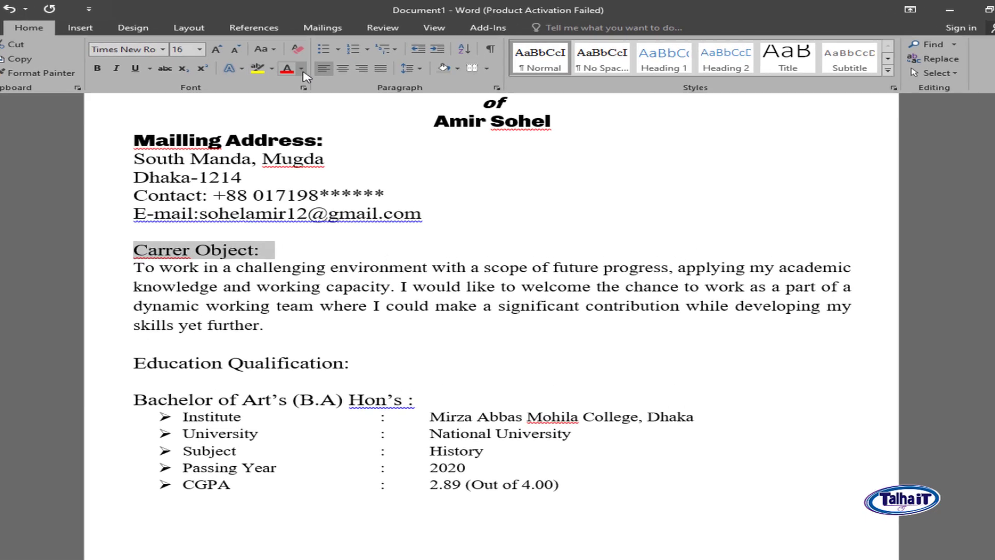
left_click(302, 71)
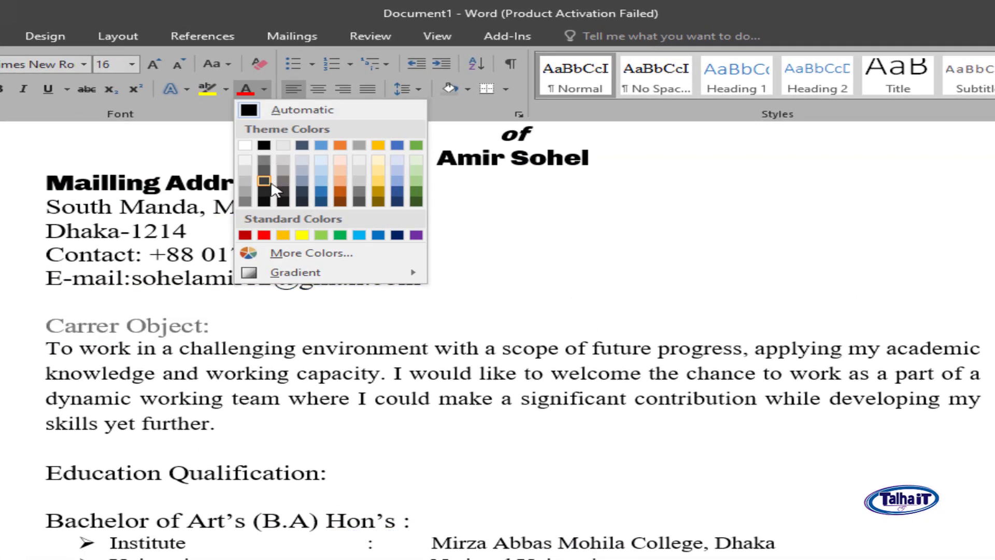
left_click(506, 296)
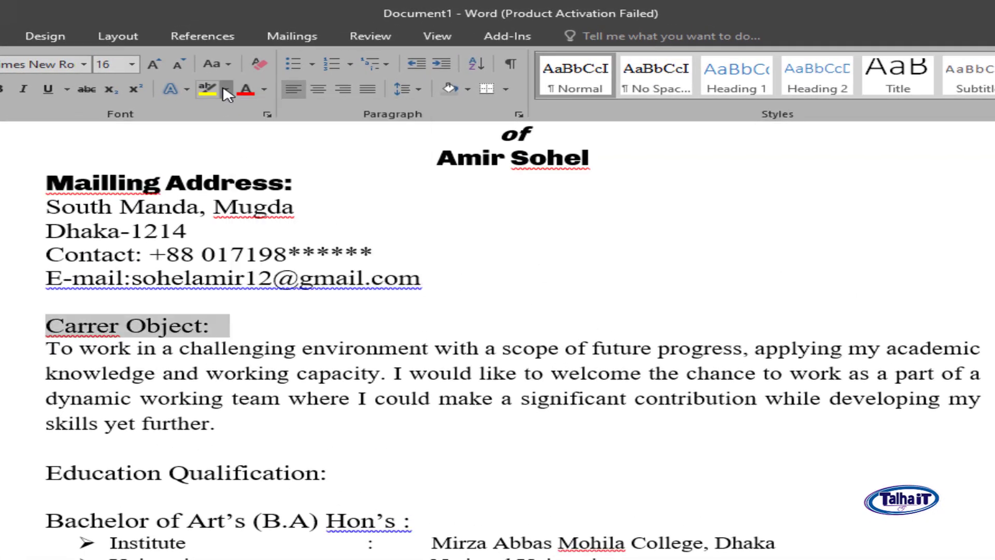
left_click(226, 90)
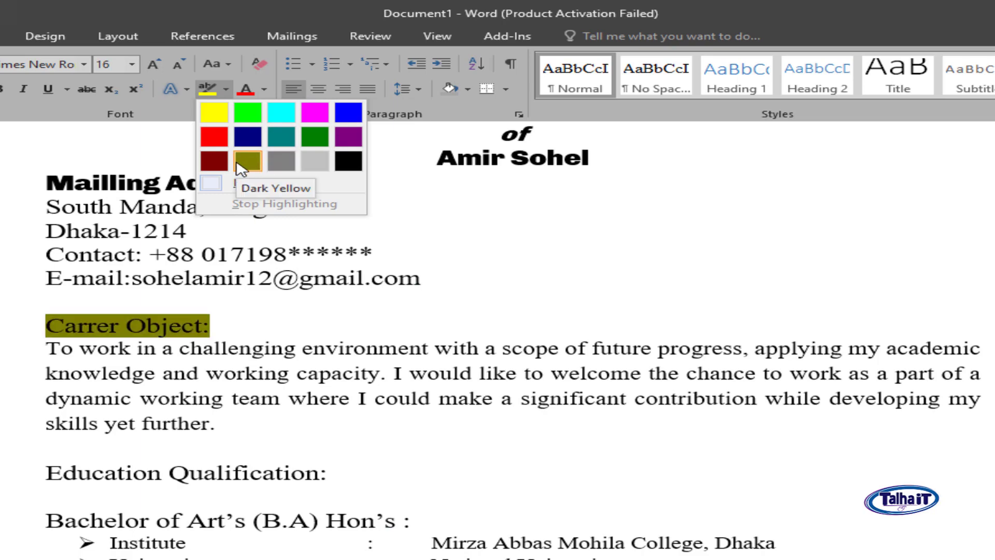
left_click(486, 308)
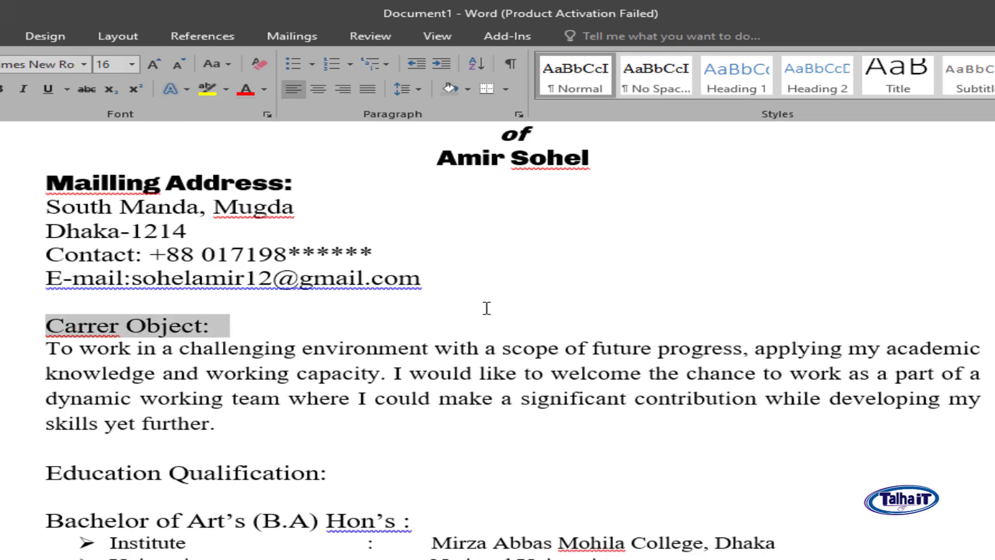
left_click(162, 327)
- Draw a blue rectangle bar across the Carrer Object: line and set it Behind Text
left_click(106, 17)
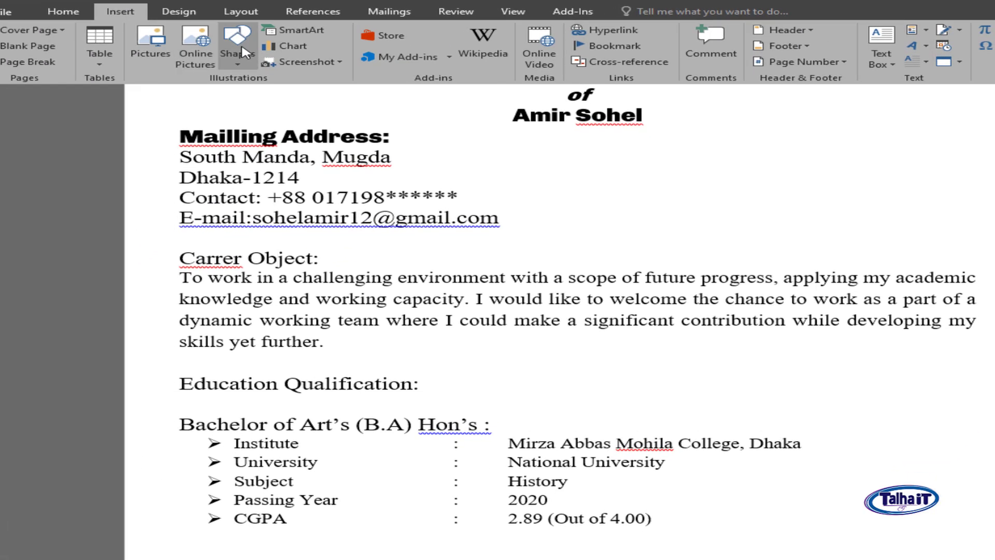
left_click(245, 53)
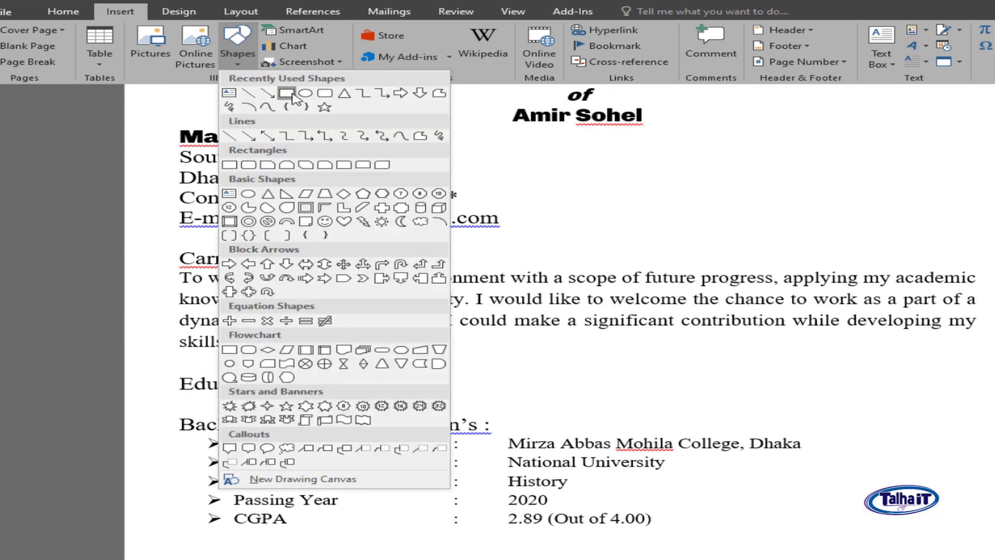
left_click(295, 98)
left_click_drag(171, 248, 994, 268)
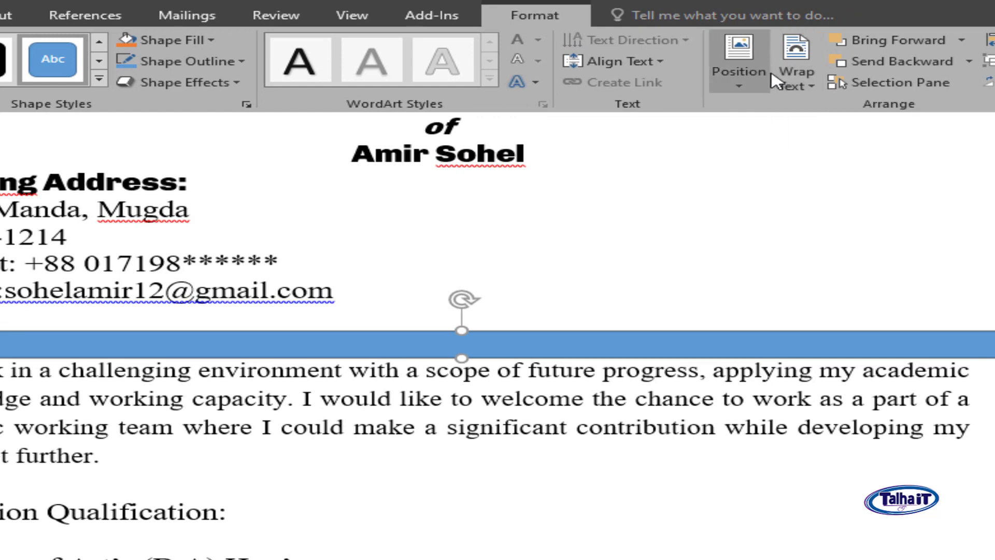
left_click(807, 88)
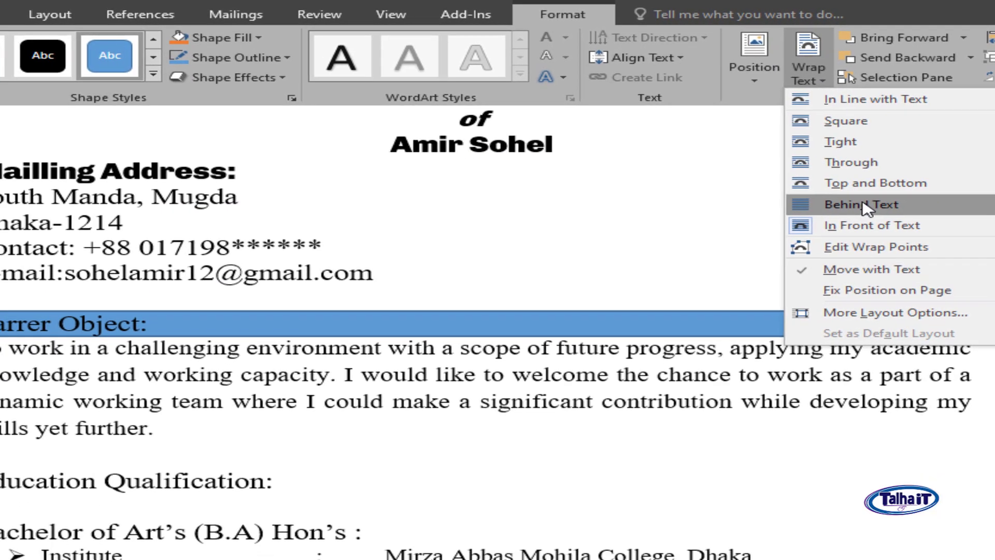
left_click(852, 218)
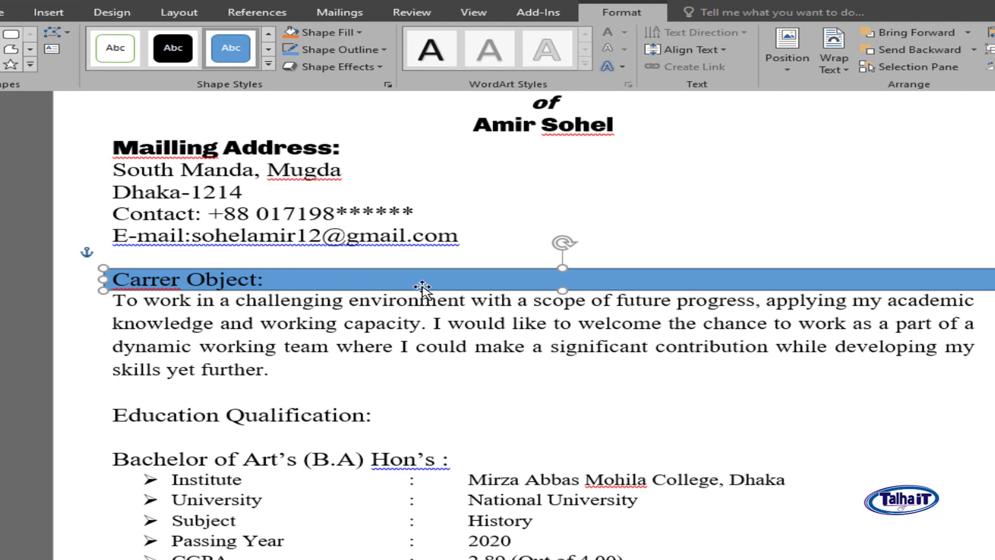
left_click(495, 399)
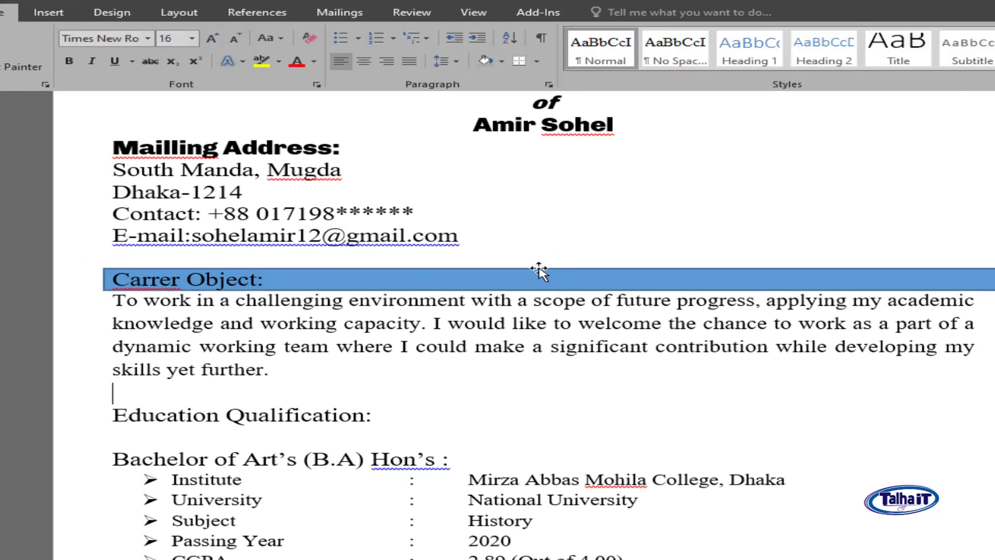
- Shade the Education Qualification: line and the degree line light blue
left_click(56, 425)
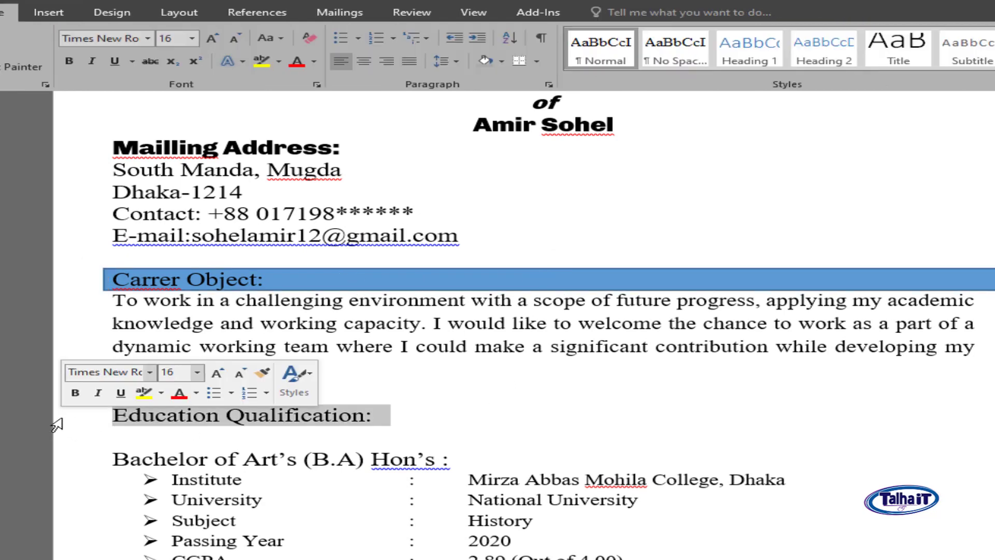
left_click(501, 62)
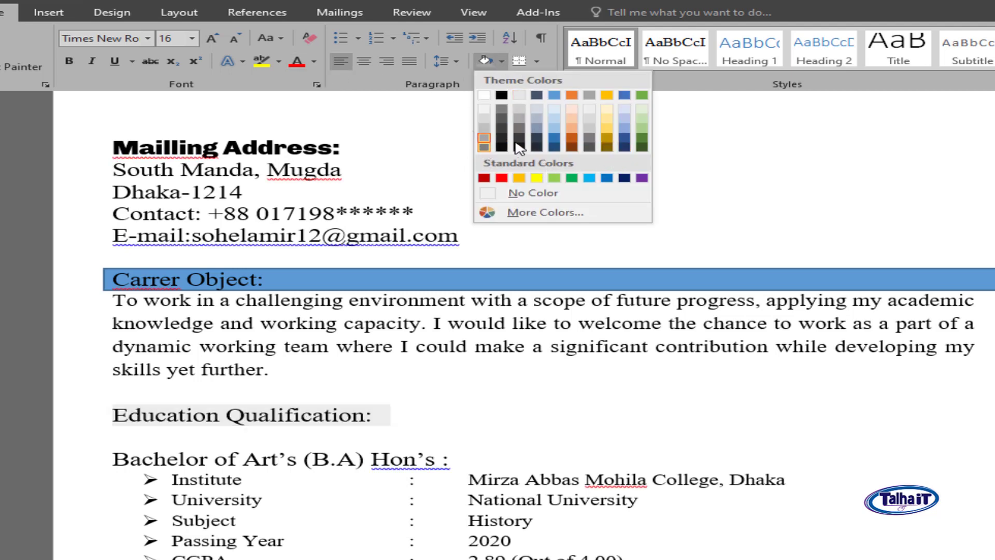
left_click(553, 130)
left_click(85, 472)
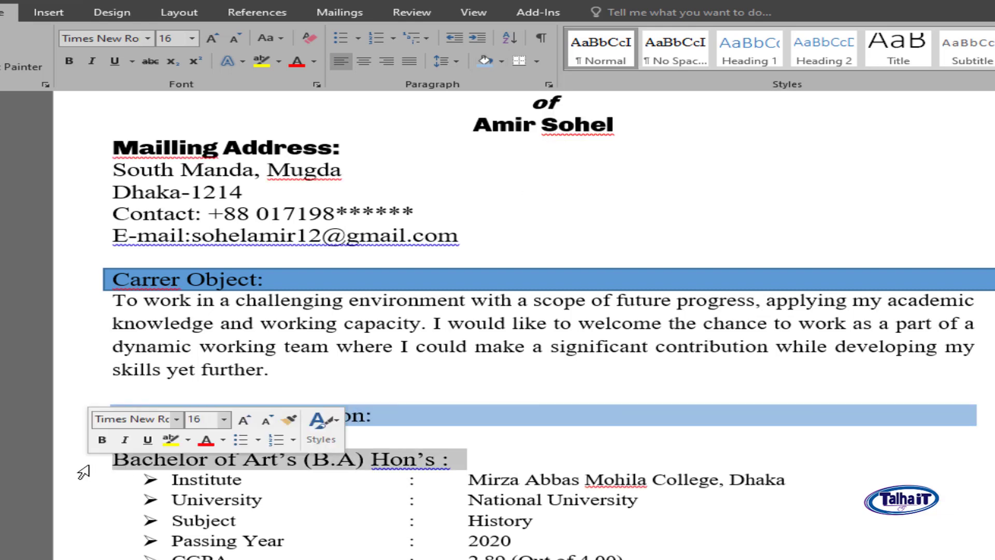
left_click(486, 62)
scroll(664, 367, "down", 3)
left_click(540, 355)
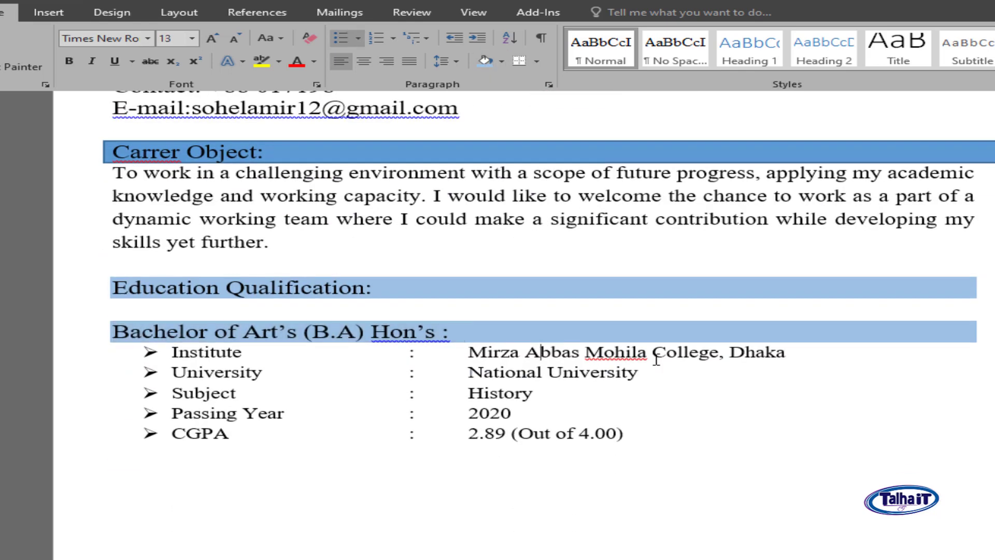
- Set the Bachelor of Art's (B.A) Hon's line's shading to No Color
left_click(83, 332)
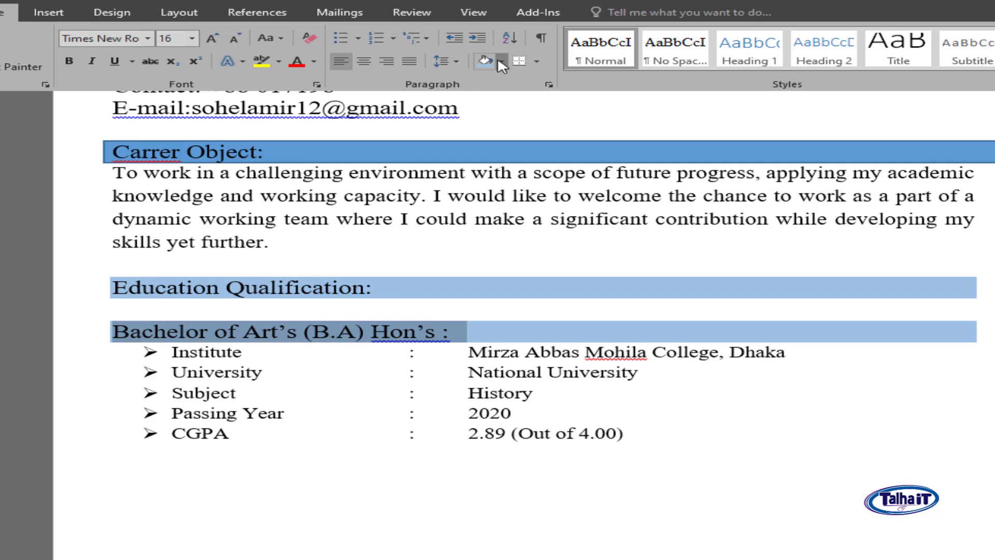
left_click(501, 61)
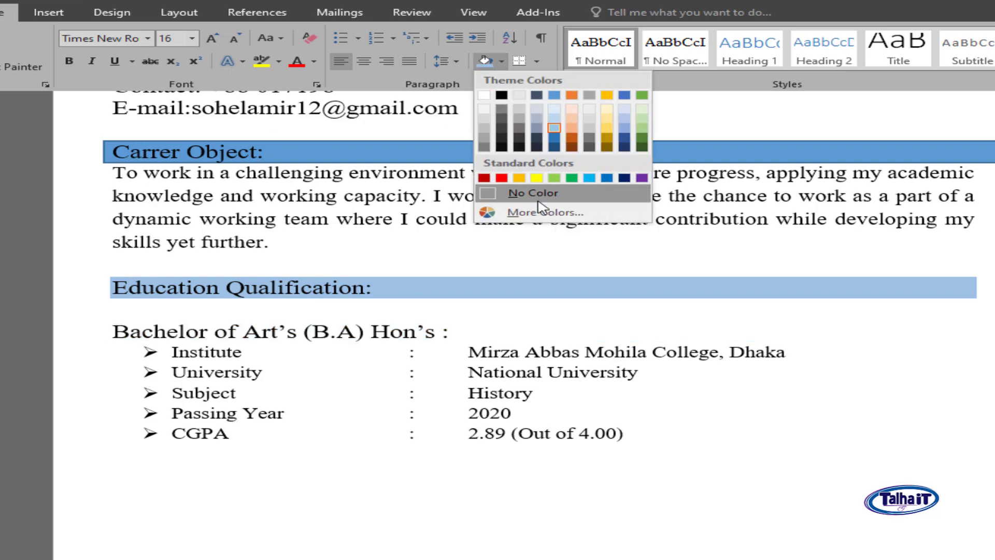
left_click(554, 128)
left_click(694, 377)
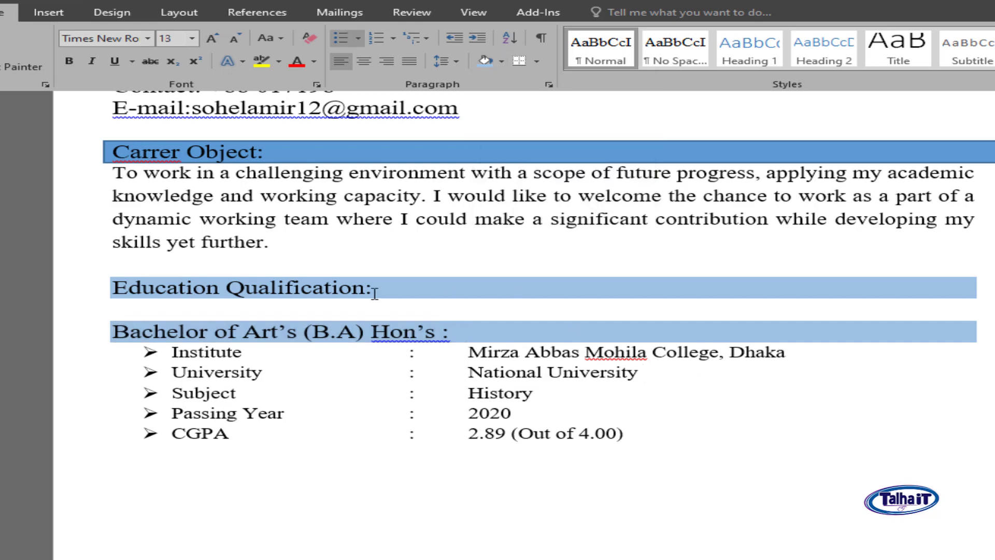
scroll(374, 294, "up", 1)
scroll(382, 249, "down", 2)
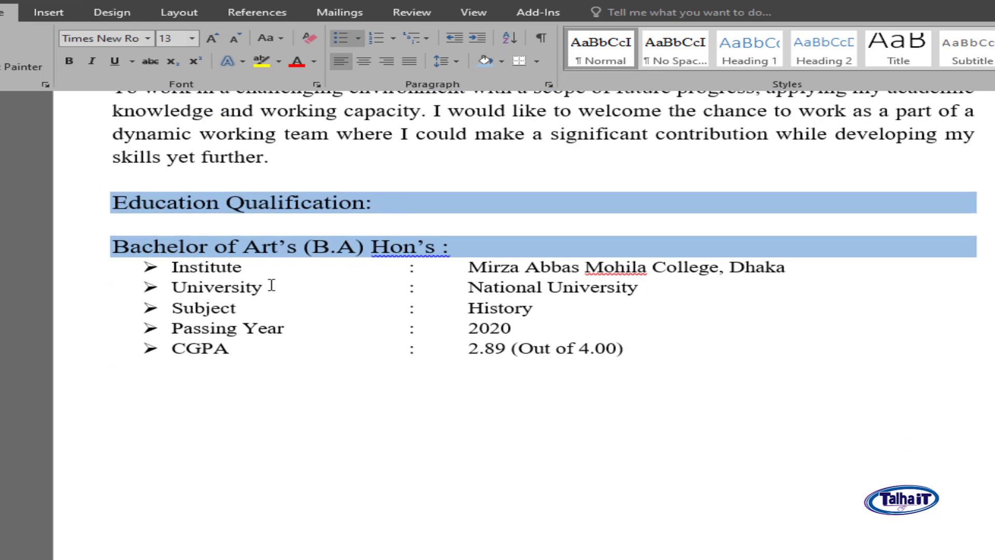
left_click(94, 255)
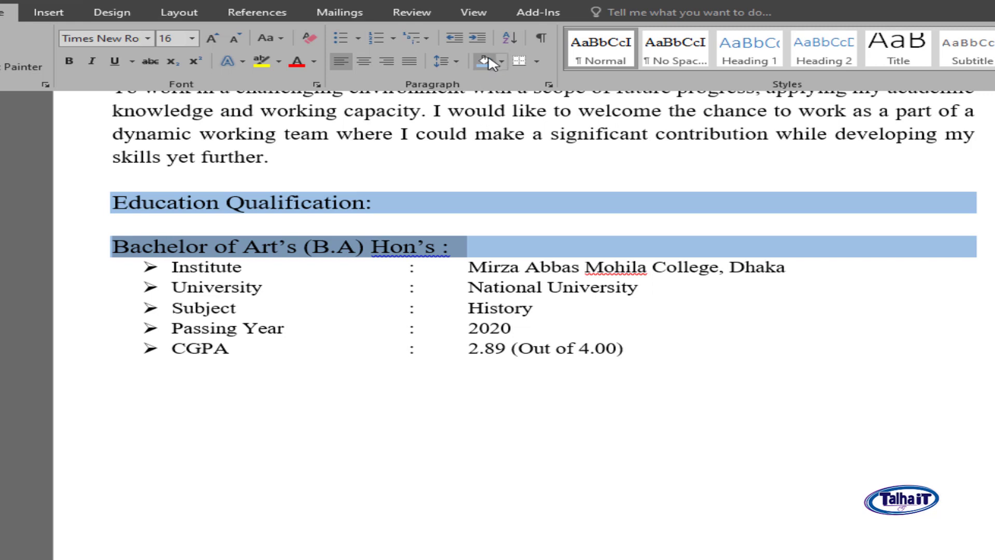
left_click(507, 62)
left_click(515, 192)
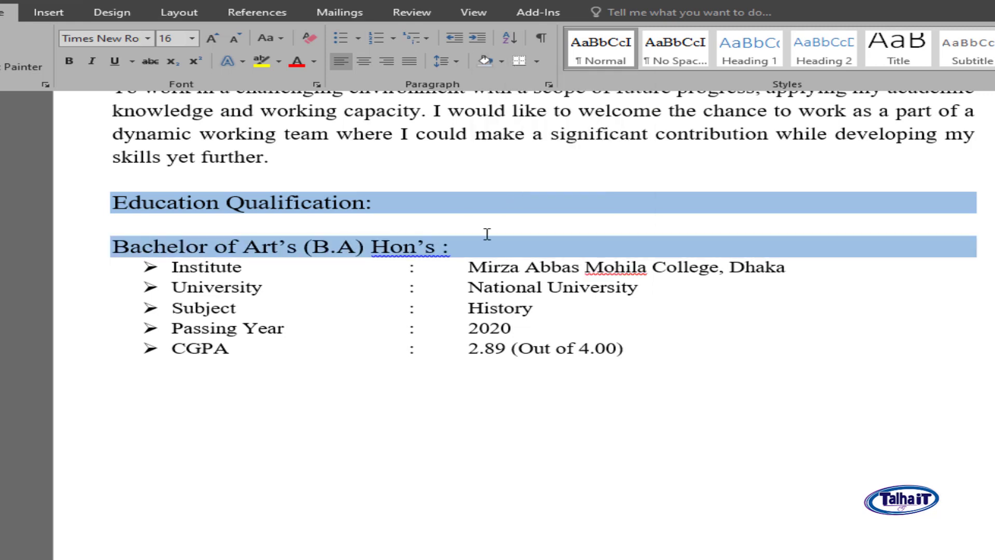
left_click(470, 255)
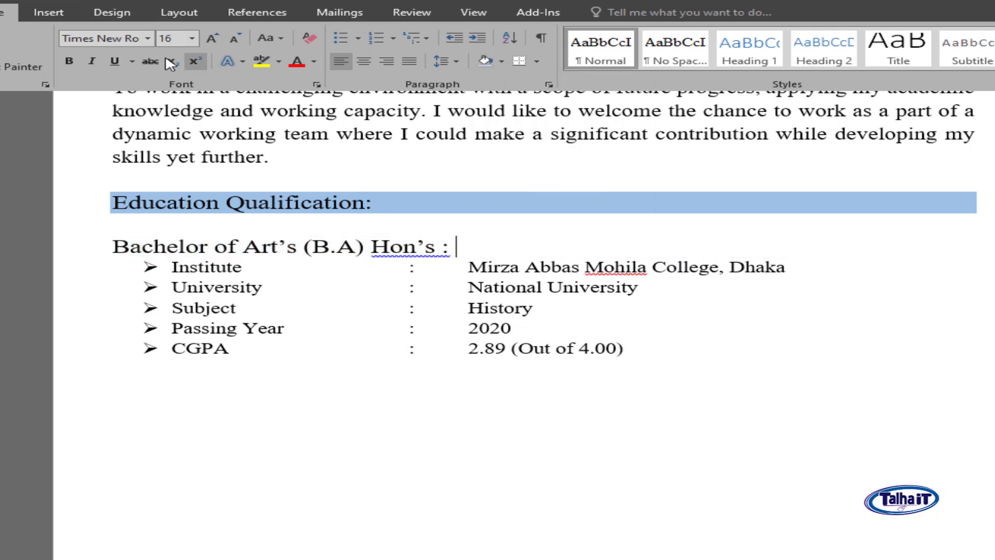
left_click(122, 249)
- Insert a 1x1 table on a new blank line above the Bachelor heading
key("Return")
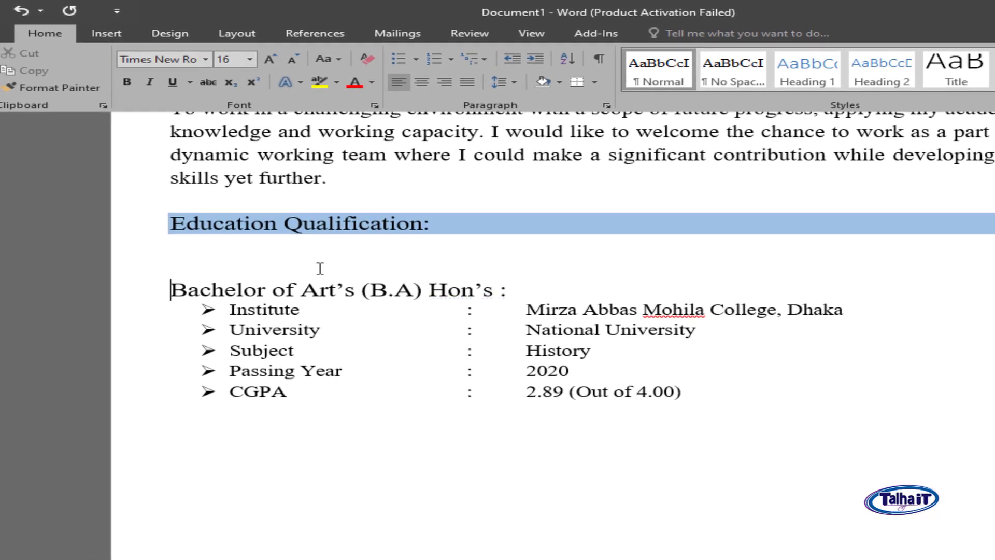
left_click(179, 274)
left_click(103, 33)
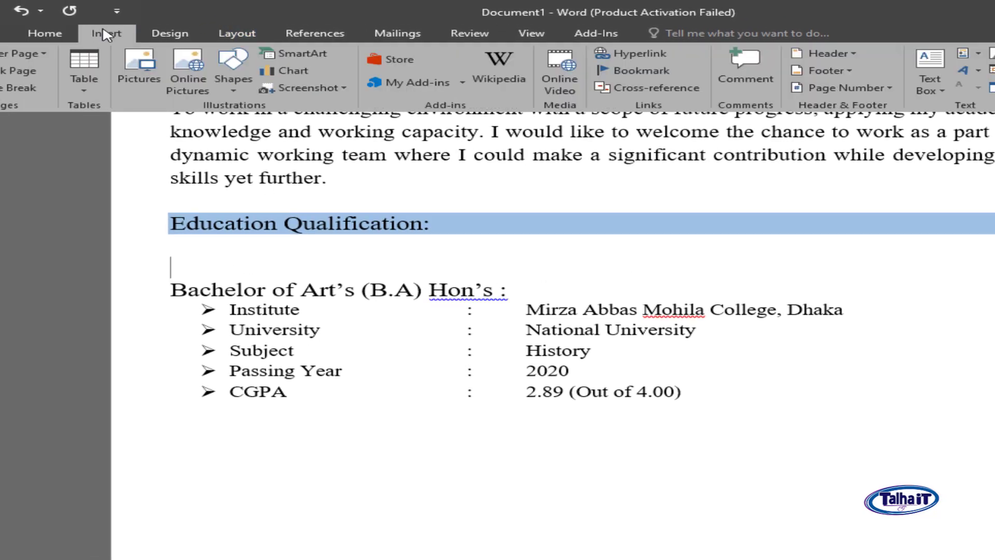
left_click(88, 78)
left_click(80, 133)
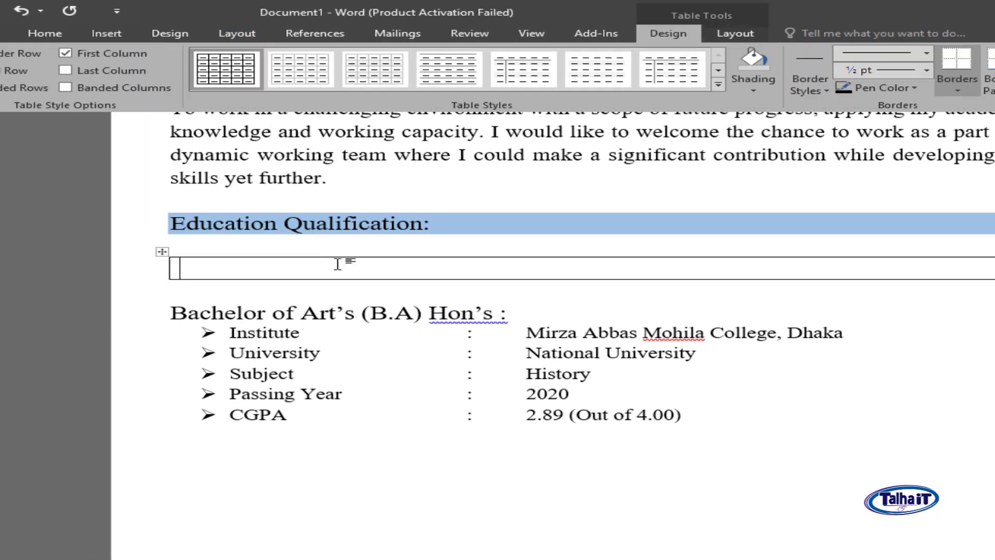
- Move the Bachelor of Art's (B.A) Hon's line into the table cell and remove the leftover empty line
left_click_drag(523, 313, 228, 313)
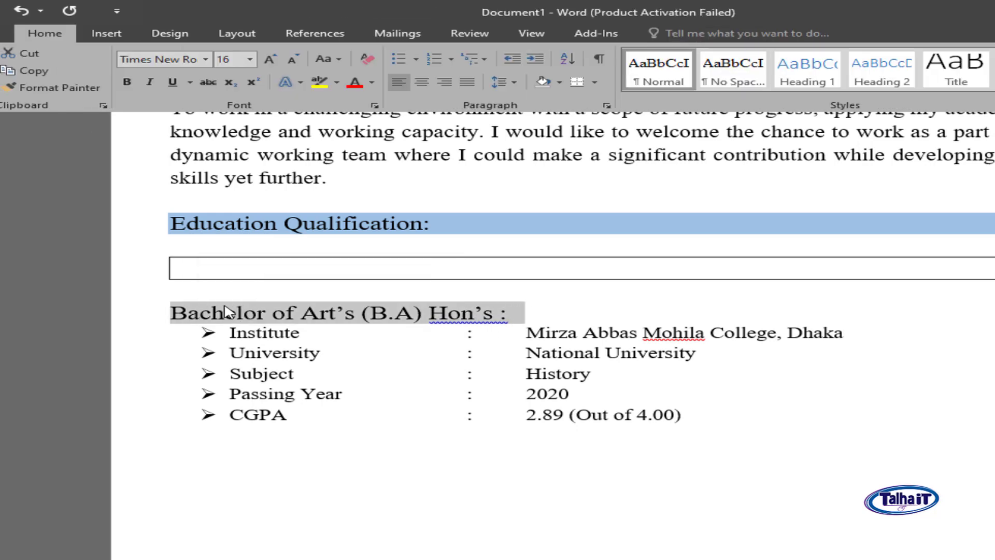
key("ctrl+x")
left_click(259, 273)
key("ctrl+v")
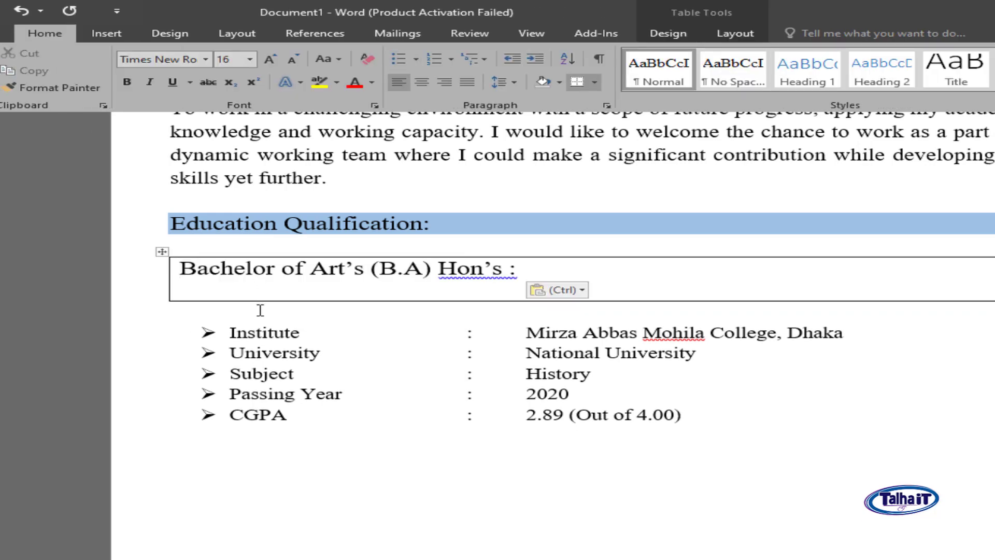
key("BackSpace")
left_click(163, 251)
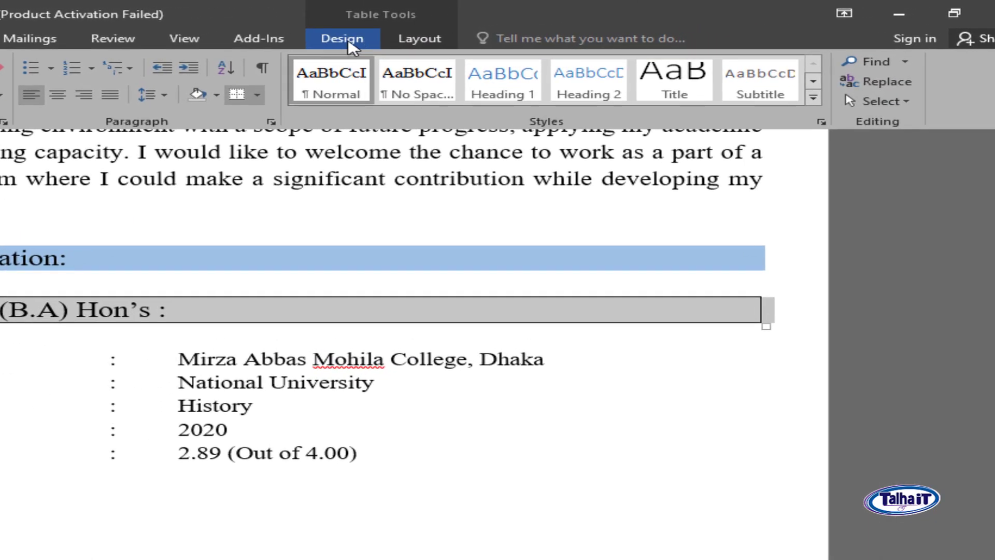
left_click(353, 48)
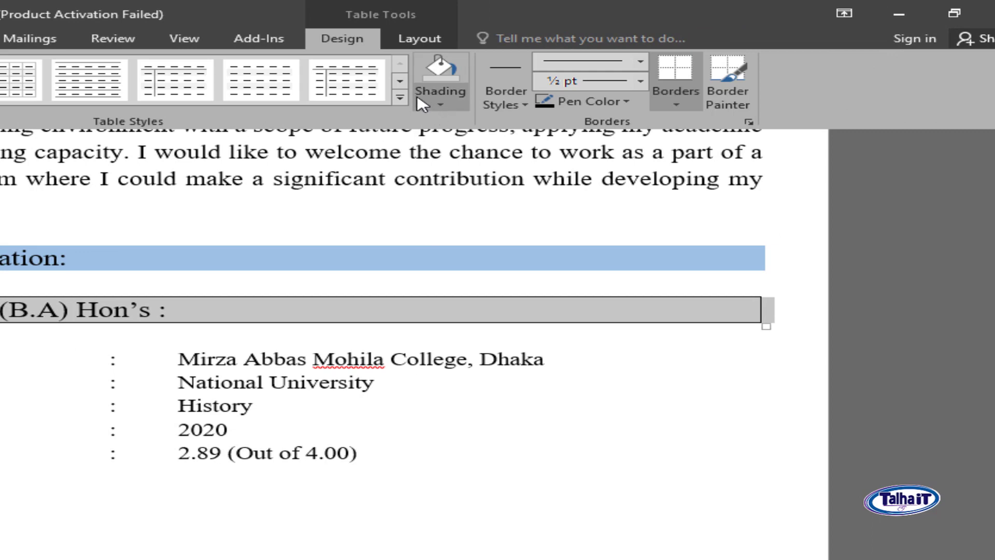
- Apply the orange grid table style to the Bachelor of Art's (B.A) Hon's cell
left_click(441, 103)
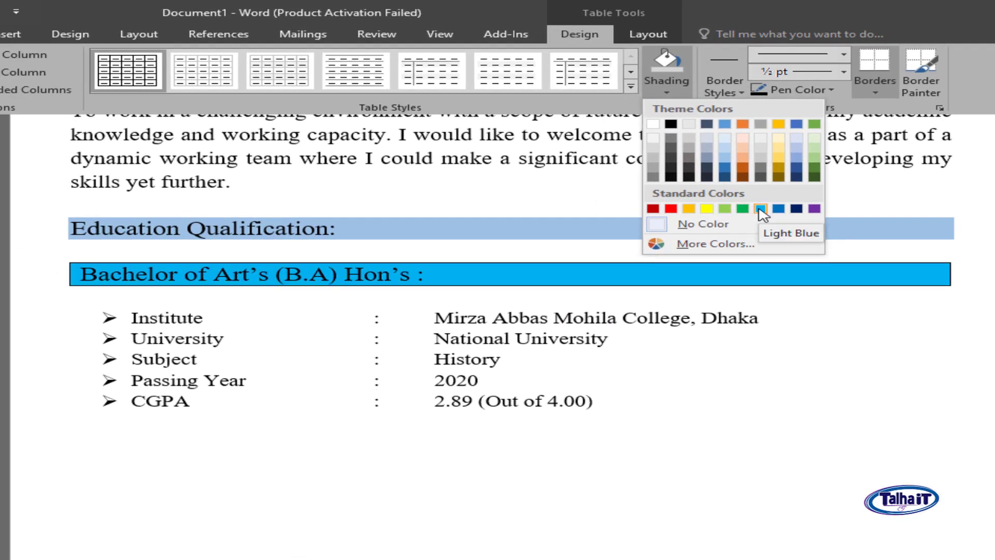
left_click(630, 87)
left_click(631, 87)
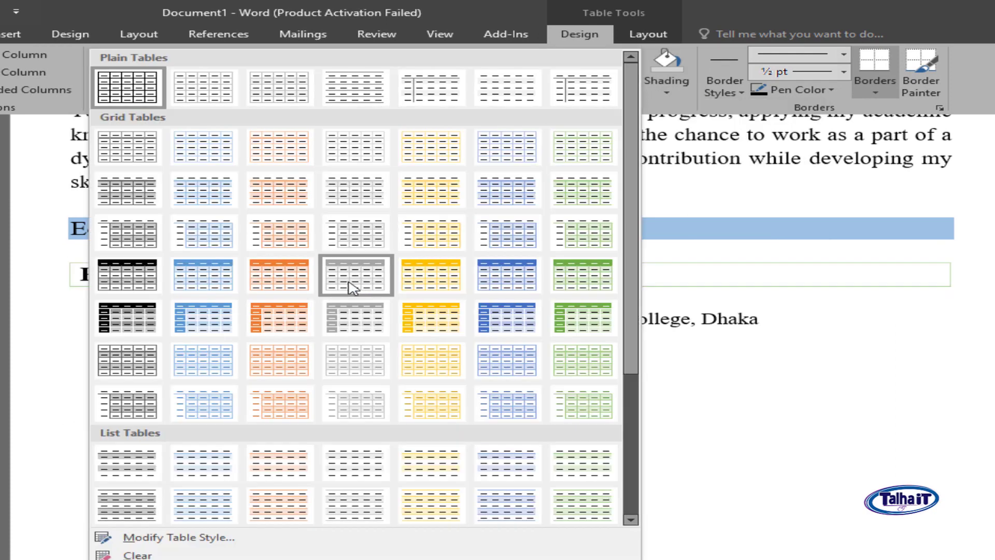
left_click(283, 285)
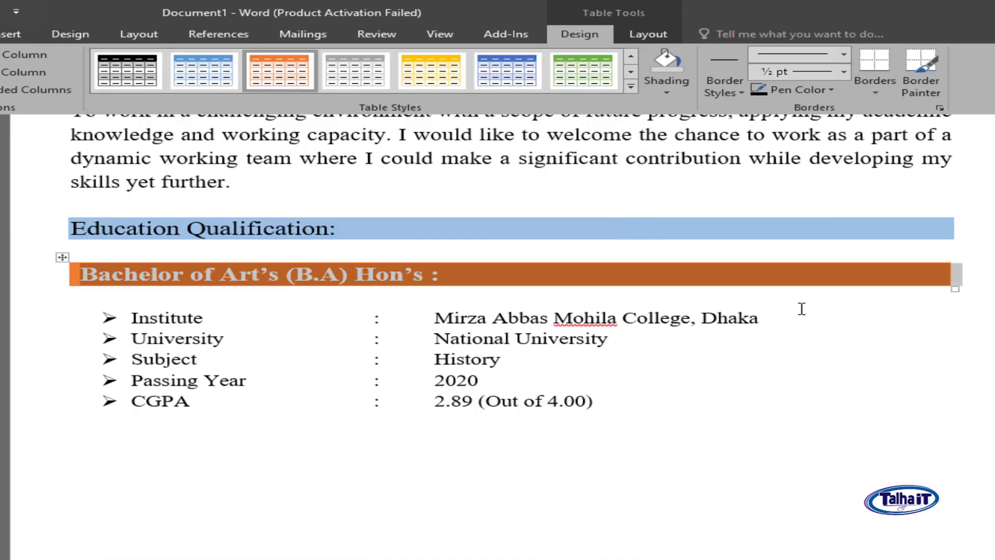
left_click(827, 313)
- Replace the gap below the orange row with an unbulleted size-7 spacer line above Institute
left_click(168, 302)
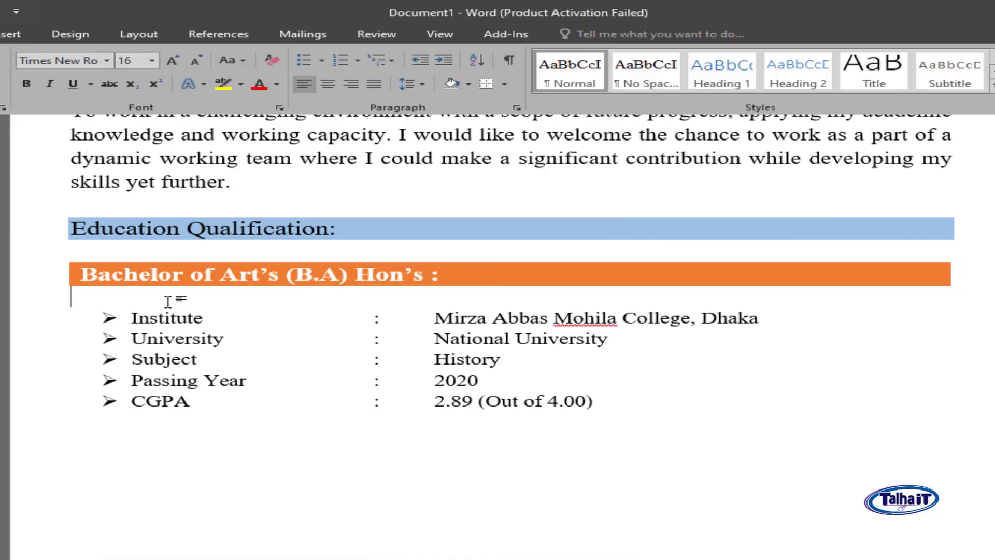
key("Delete")
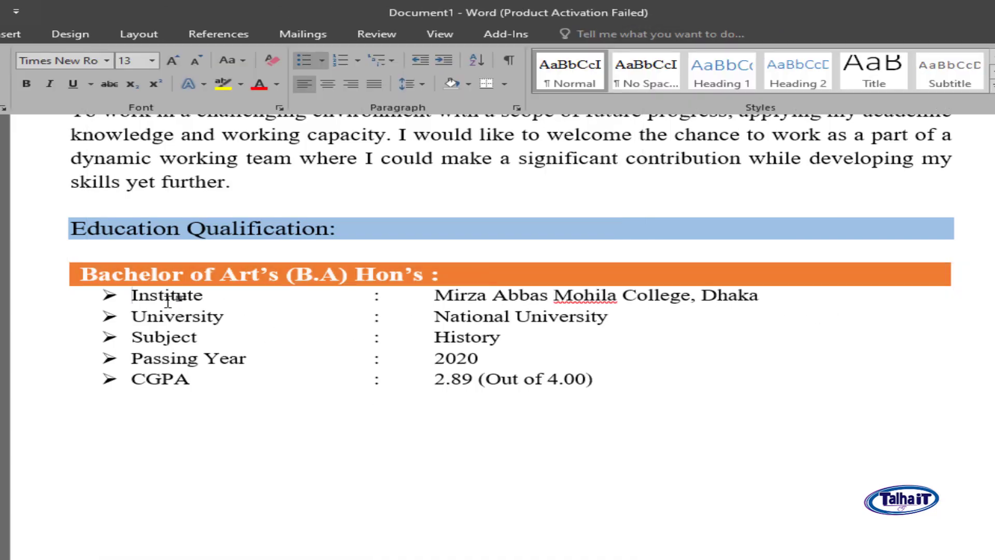
key("Return")
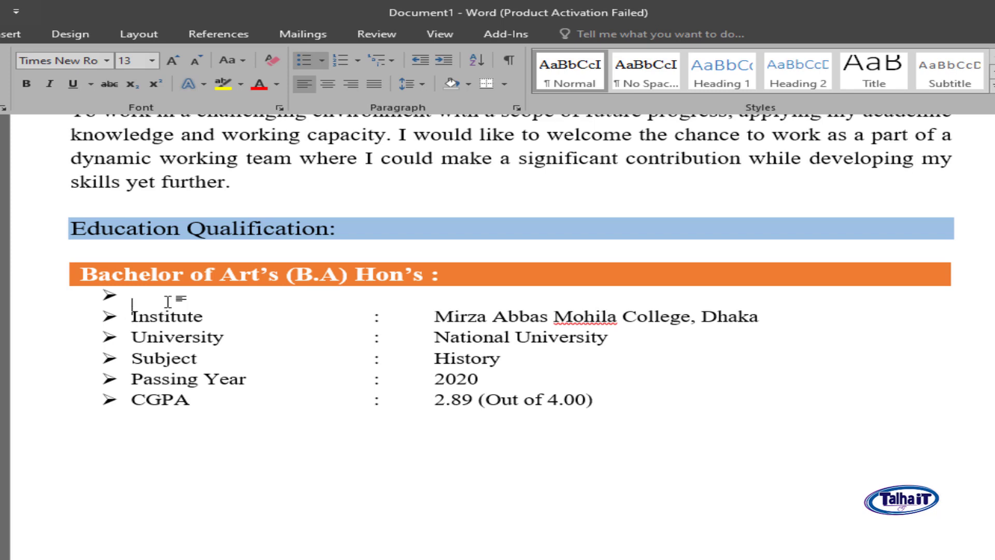
key("Up")
key("BackSpace")
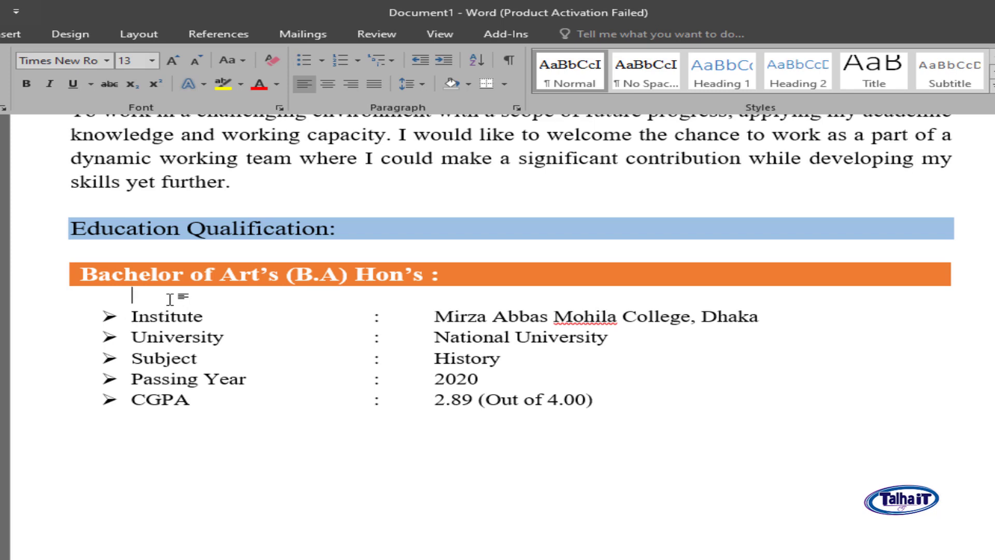
key("ctrl+bracketleft")
key("ctrl+bracketleft")
key("ctrl+bracketleft")
key("ctrl+bracketleft")
key("ctrl+bracketleft")
key("ctrl+bracketleft")
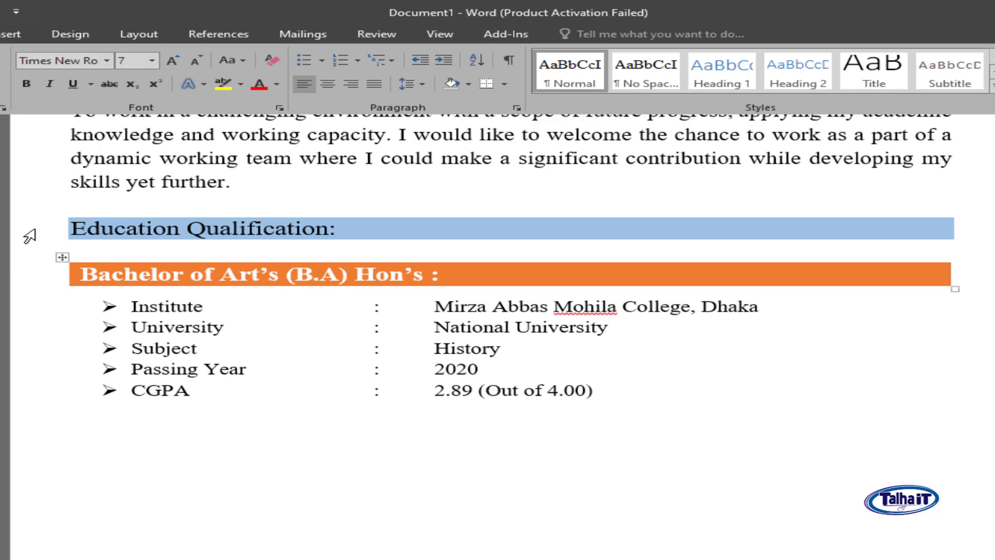
left_click(30, 237)
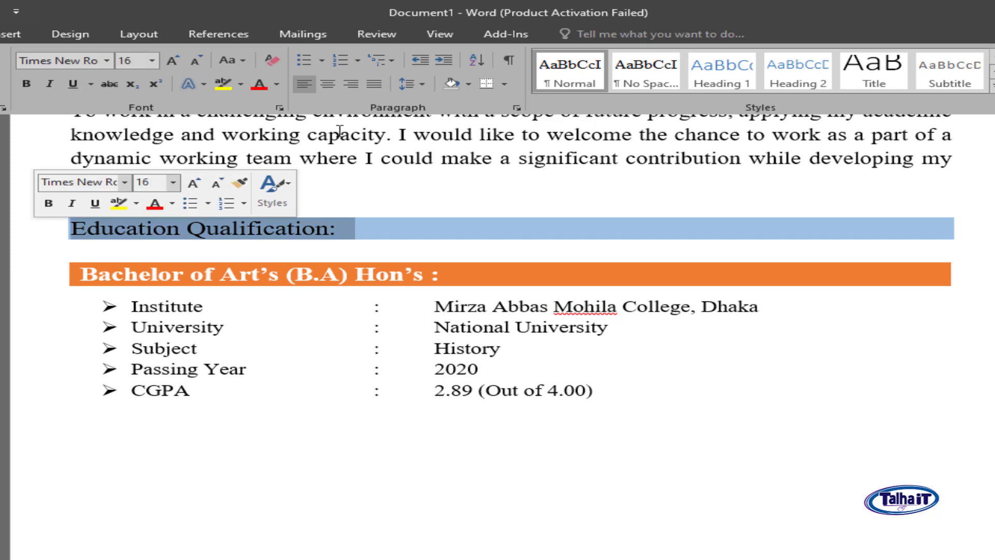
- Shade the Education Qualification line and the Bachelor row grey
left_click(471, 84)
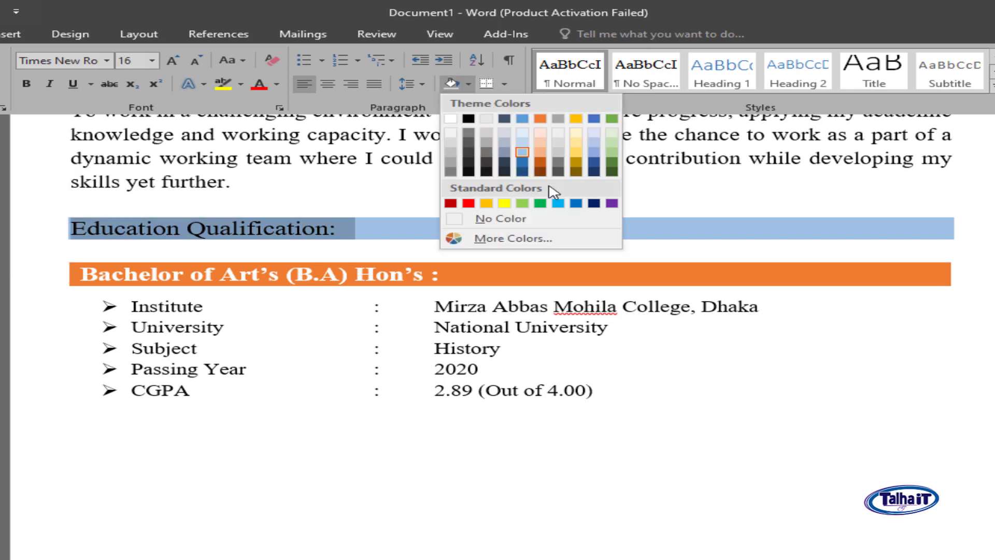
left_click(564, 154)
left_click(750, 341)
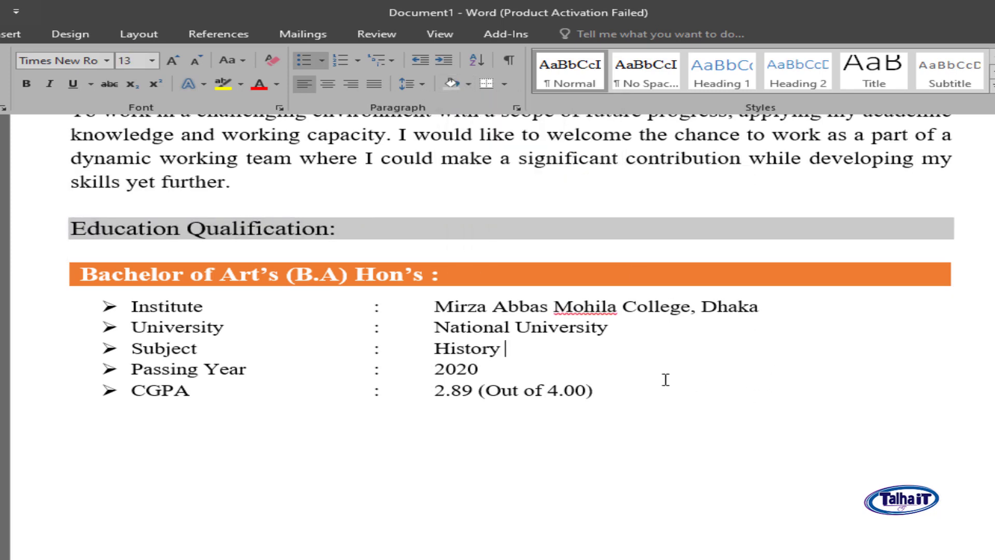
left_click(49, 282)
left_click(468, 84)
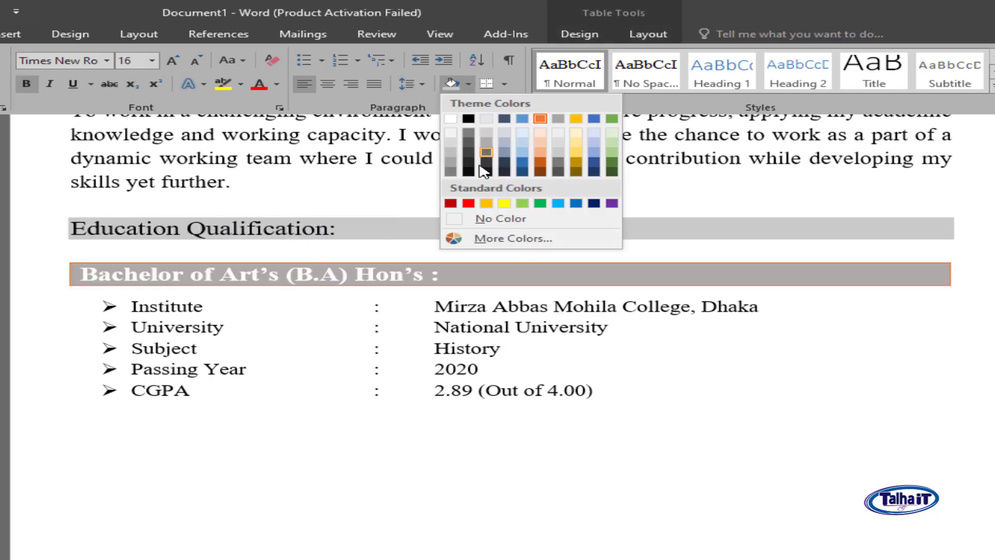
left_click(453, 155)
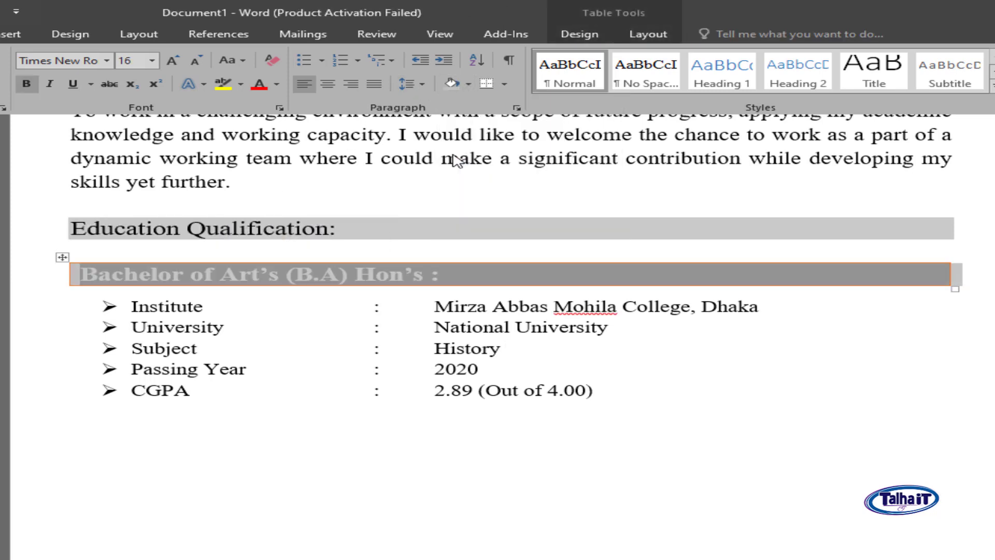
left_click(599, 326)
- Paste the H.S.C and S.S.C sections on a new unbulleted line below CGPA
left_click(661, 396)
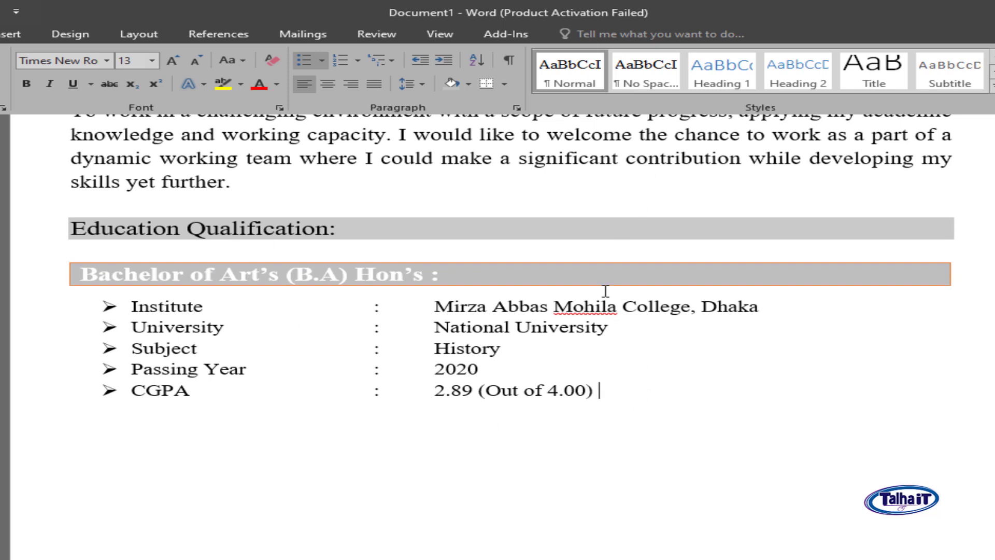
key("Return")
key("BackSpace")
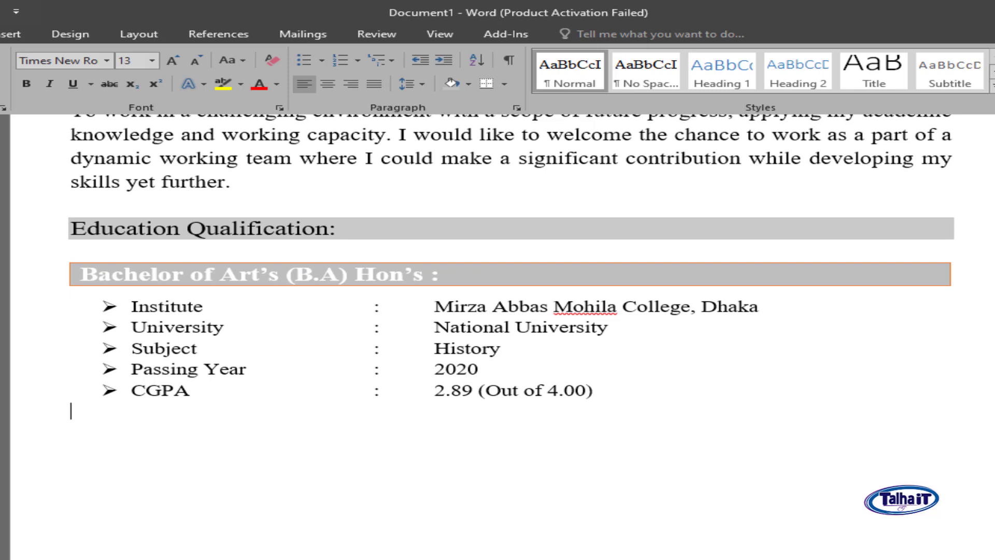
key("ctrl+v")
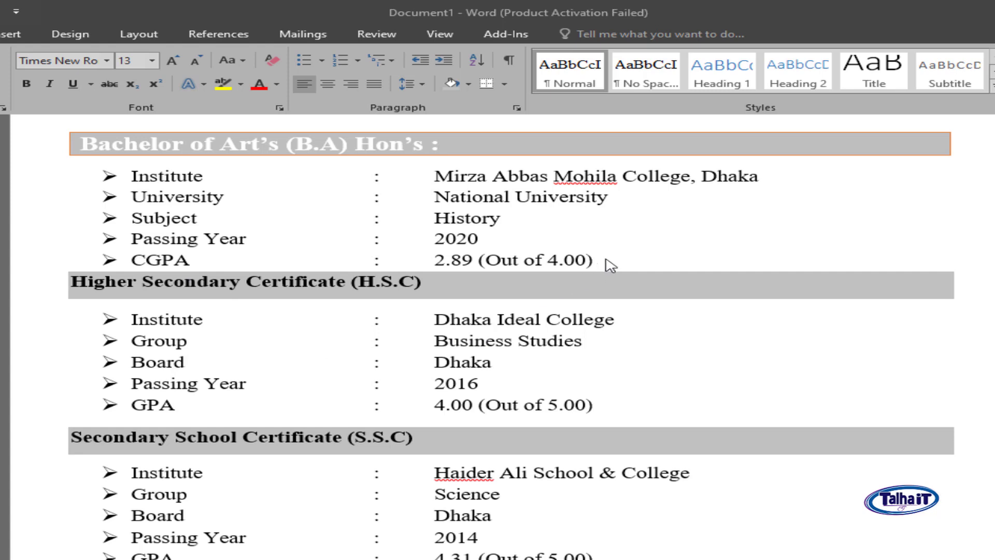
- Add a blank unbulleted line below CGPA
left_click(627, 261)
key("Return")
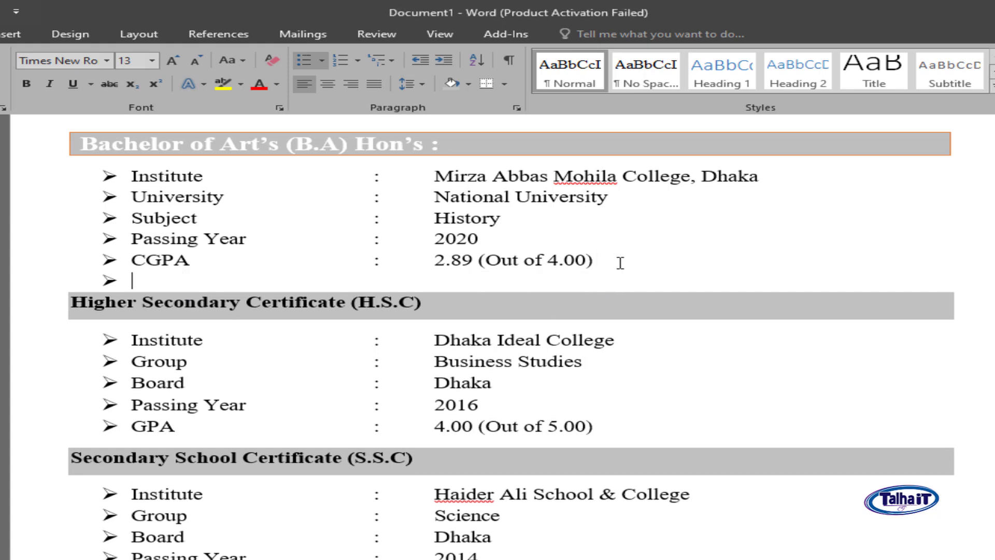
key("BackSpace")
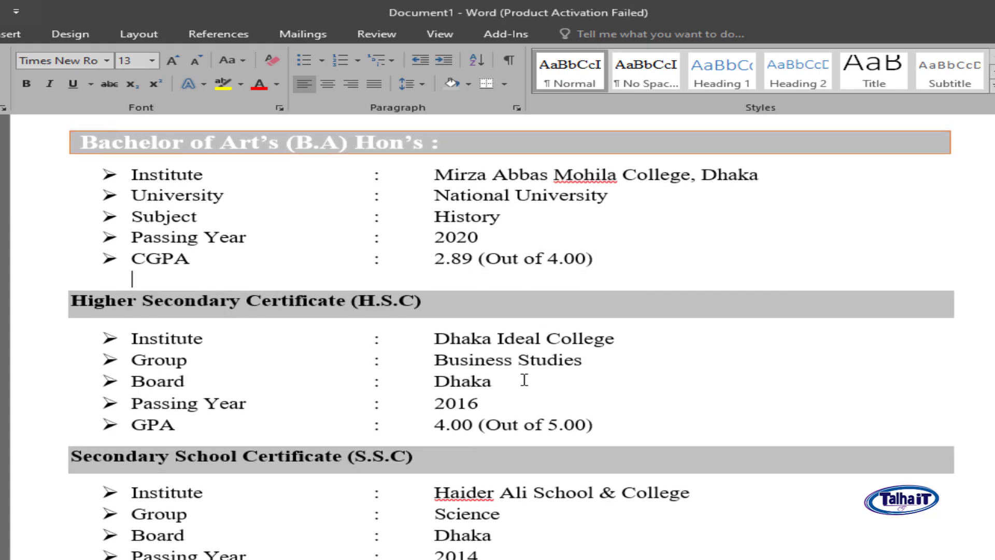
left_click(612, 359)
- Bold the 'Education Qualification:' heading text
scroll(622, 331, "up", 3)
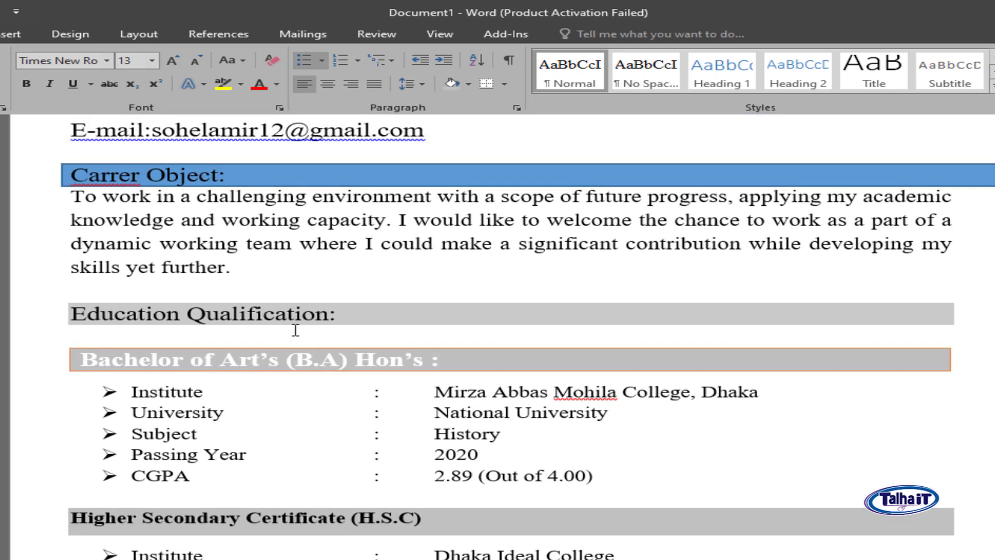
scroll(608, 286, "down", 3)
scroll(502, 289, "up", 3)
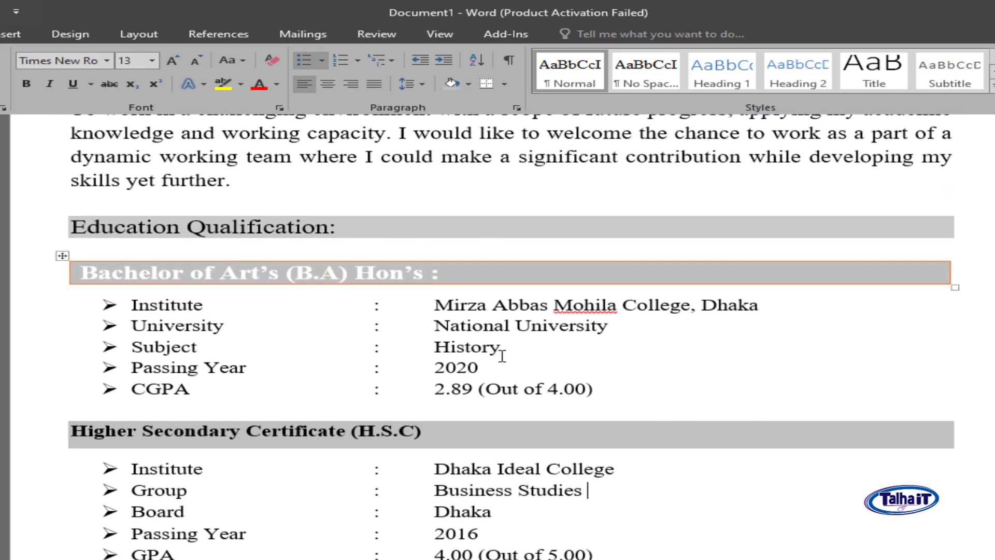
scroll(502, 355, "up", 5)
scroll(235, 306, "down", 4)
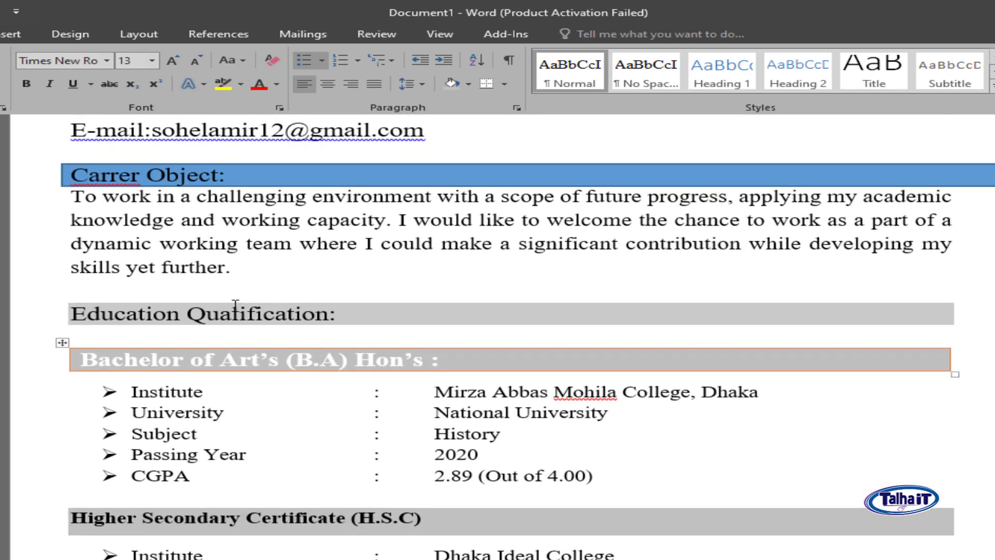
left_click_drag(337, 315, 71, 314)
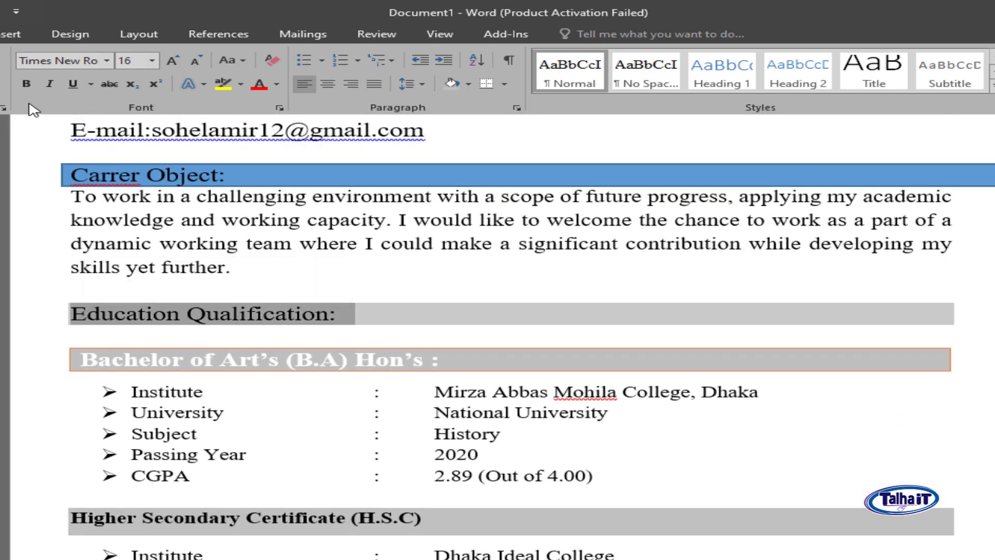
left_click(27, 83)
left_click(230, 332)
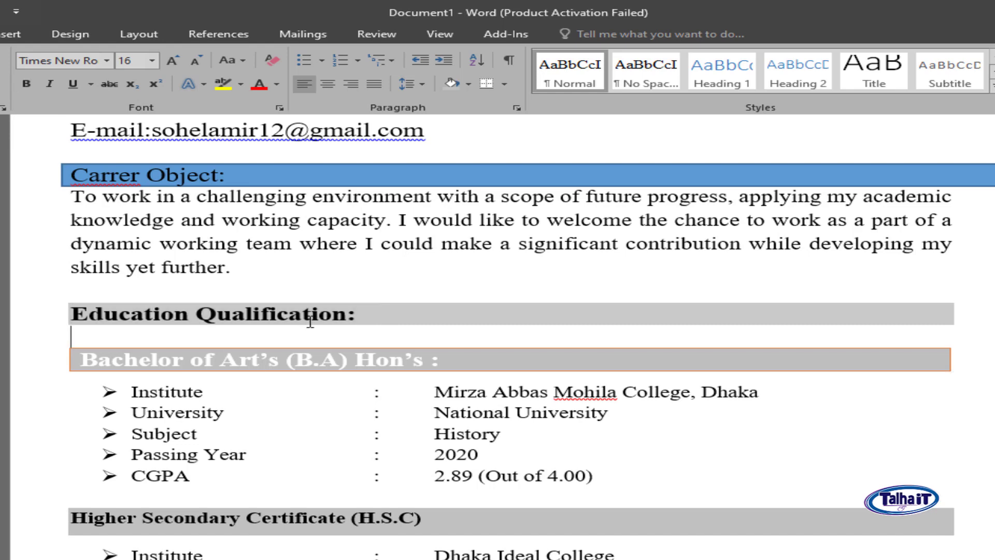
scroll(546, 366, "down", 5)
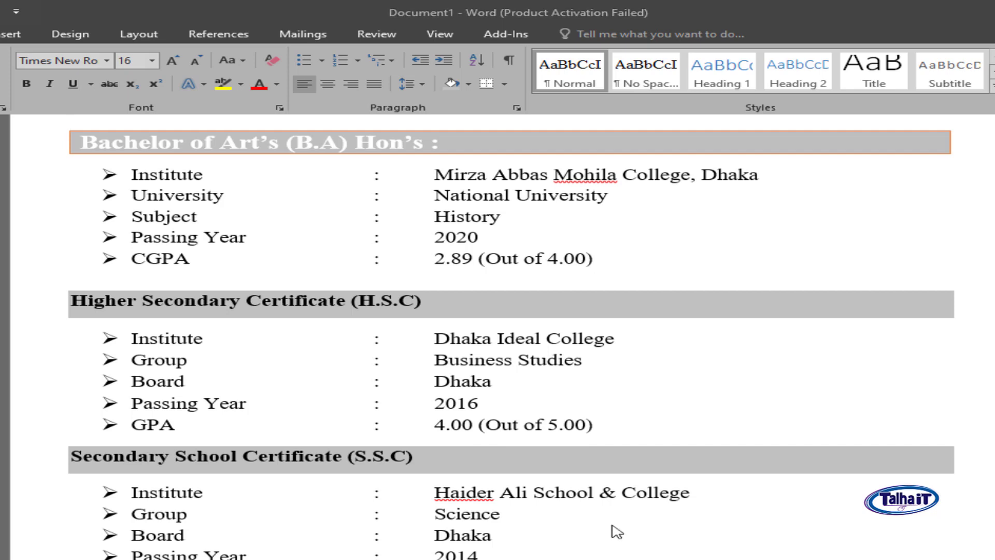
- Move past the S.S.C details and scroll to the PERSONAL INFORMATION section on page 2
key("Down")
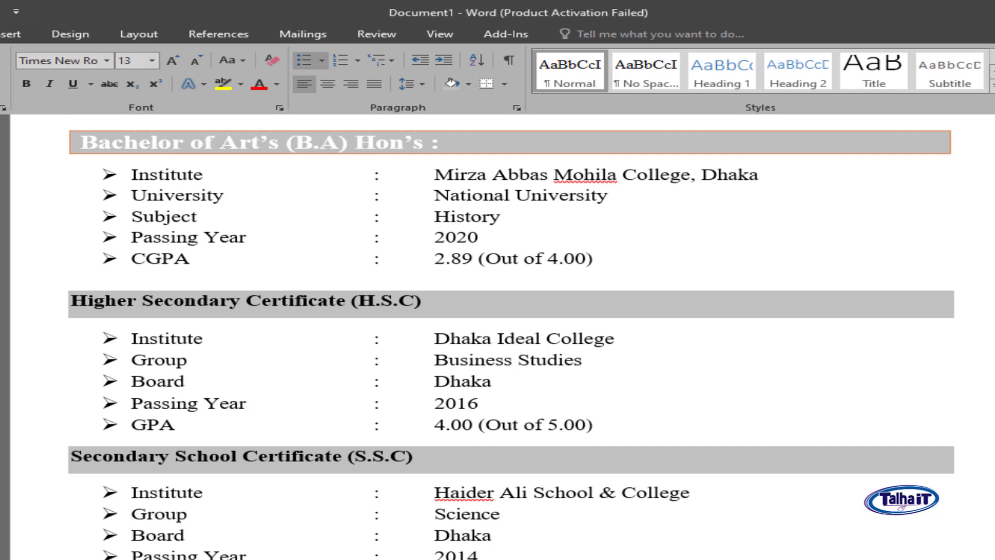
key("Down")
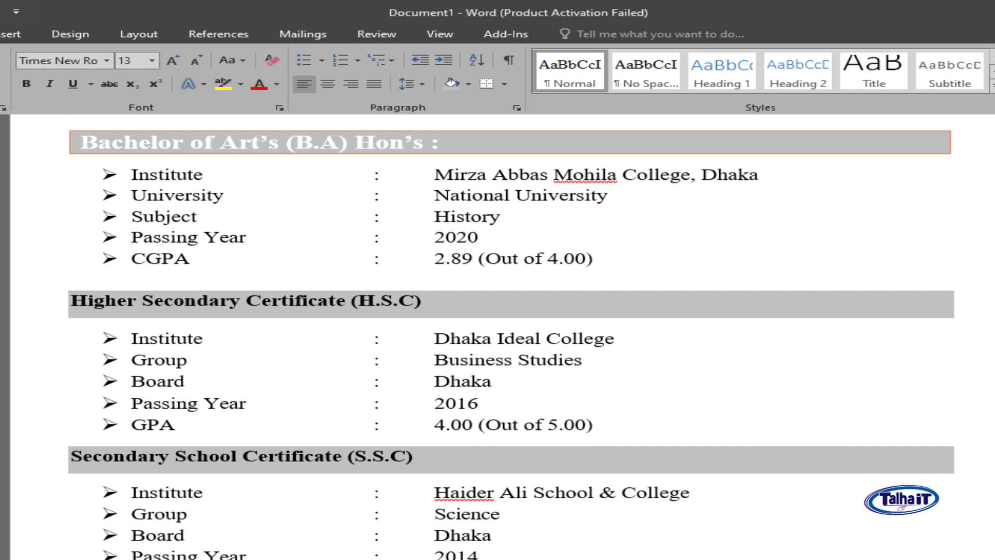
scroll(497, 332, "down", 3)
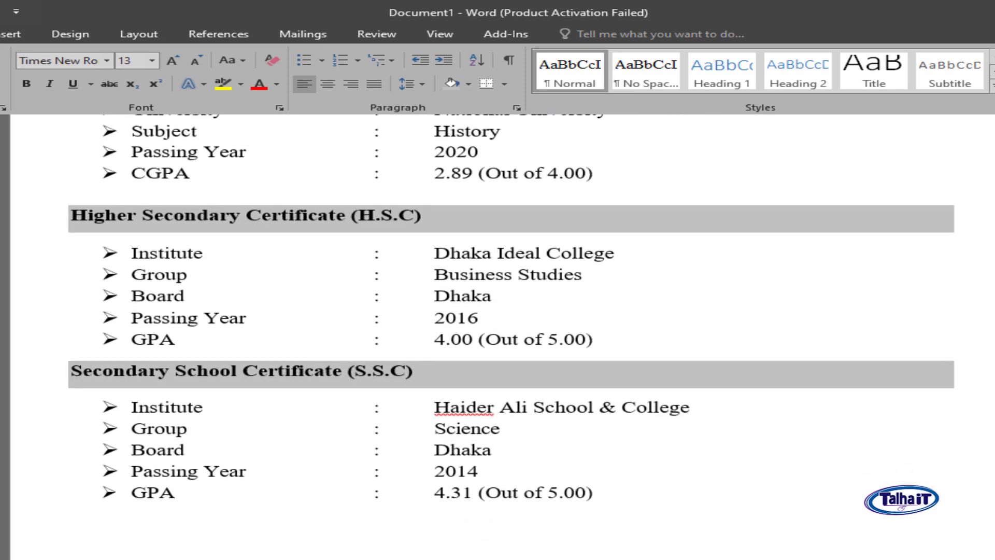
scroll(297, 482, "down", 5)
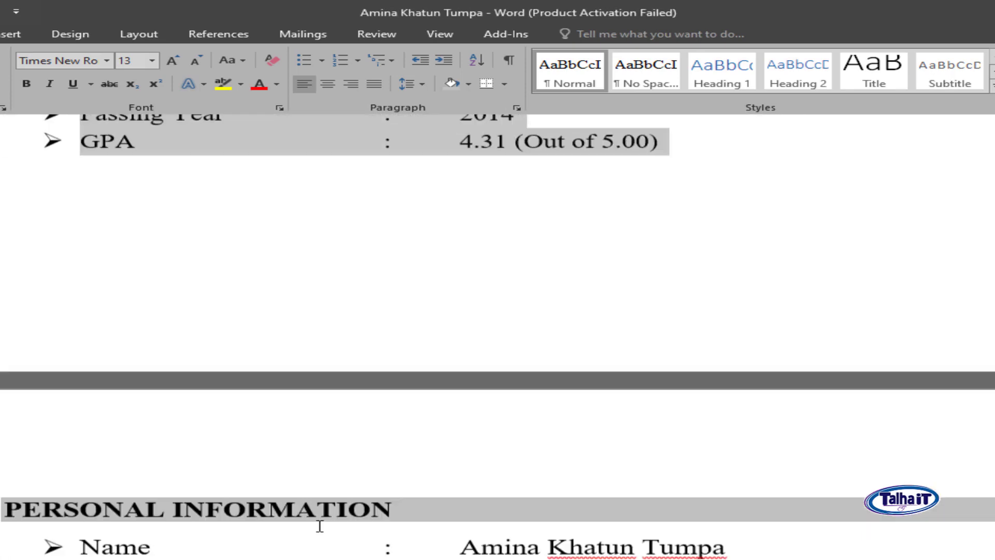
scroll(317, 526, "down", 2)
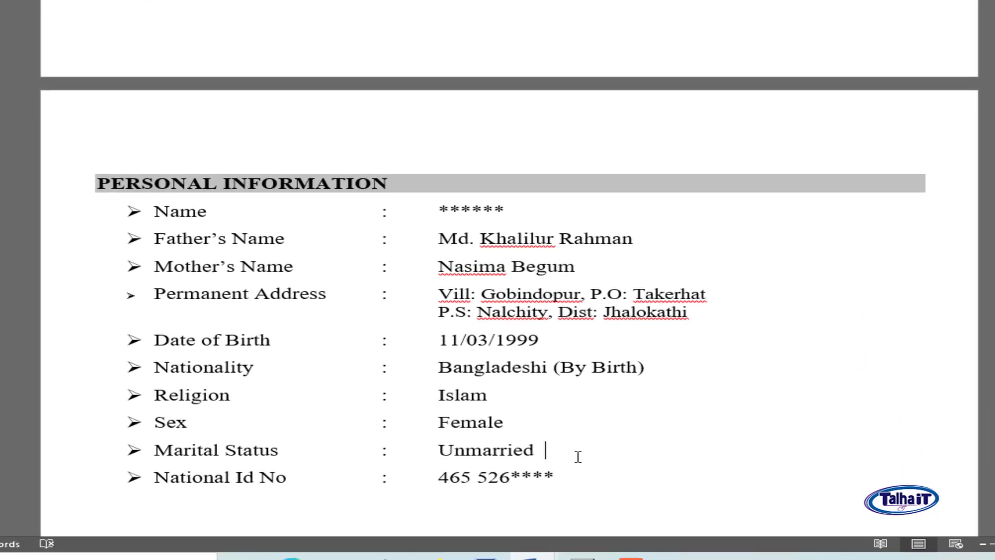
- Add bulleted 'Hegiht : 5 Feet' and 'Blood Group' entries after Unmarried
key("Return")
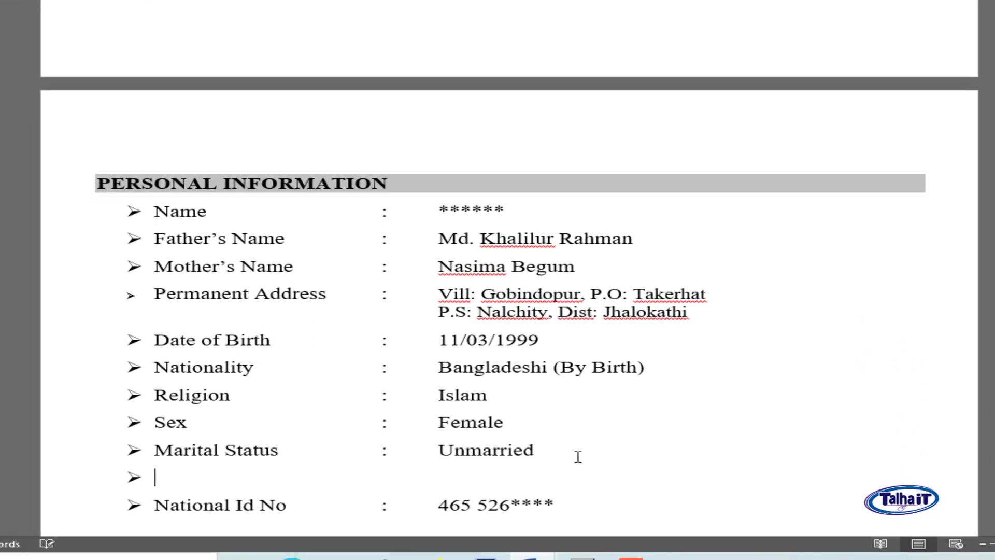
type("Hegiht")
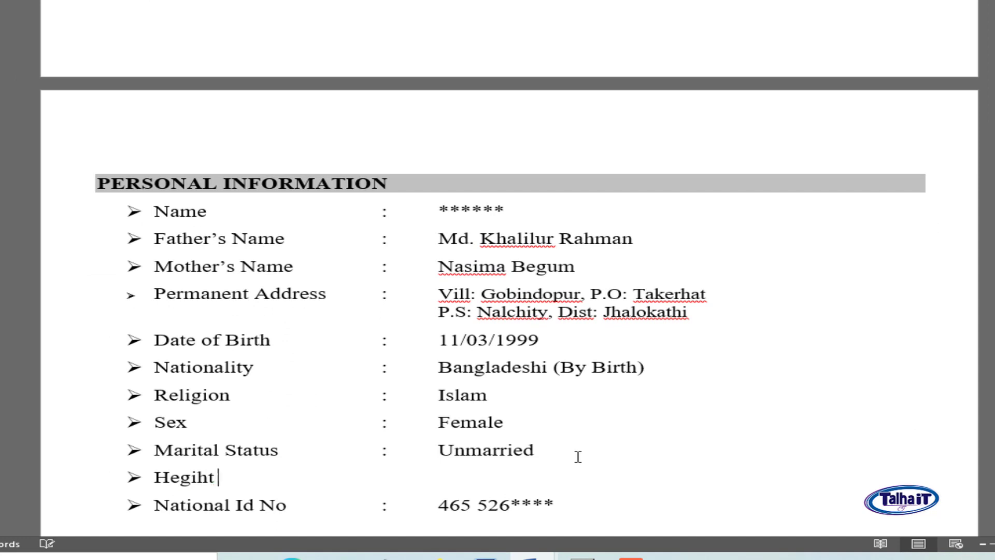
key("BackSpace")
key("BackSpace")
key("BackSpace")
type("ht")
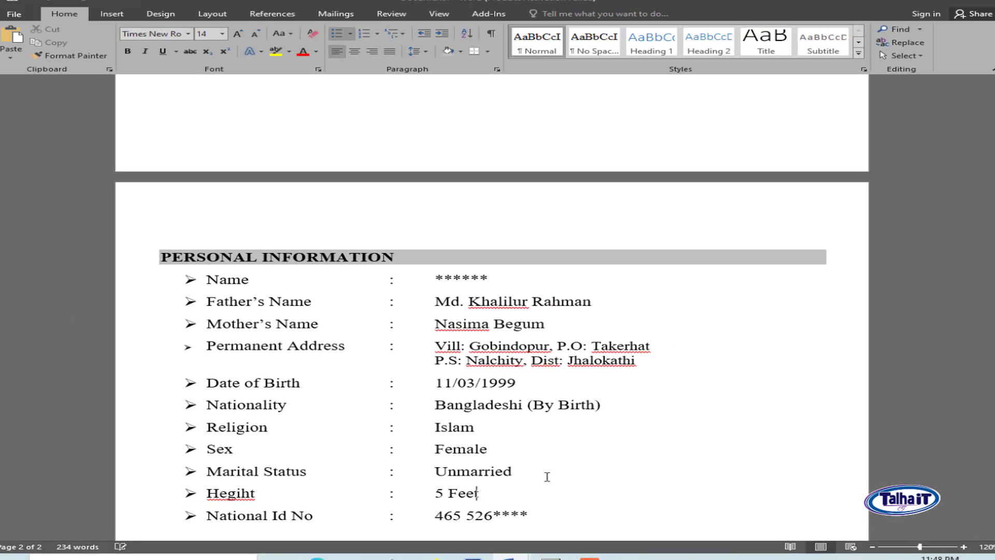
type("n")
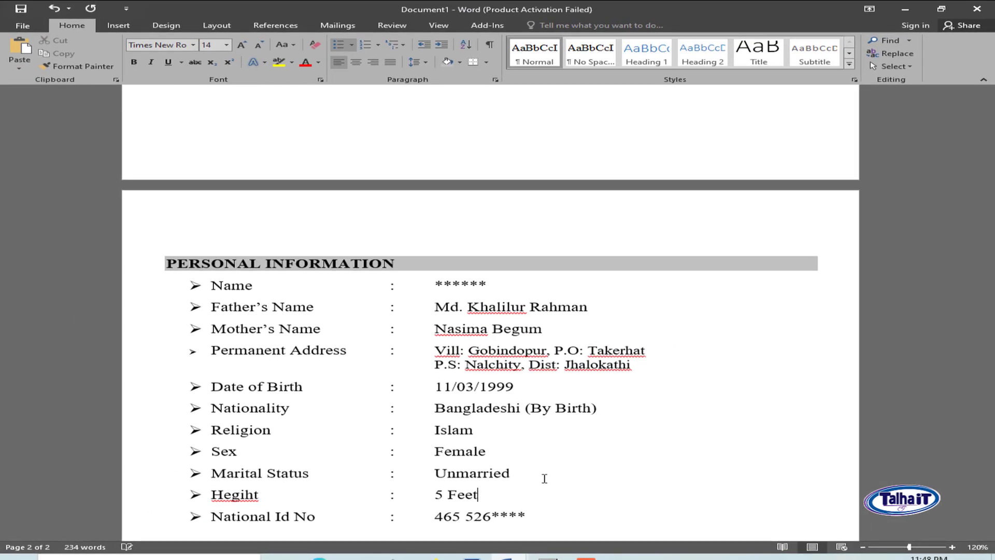
left_click(118, 25)
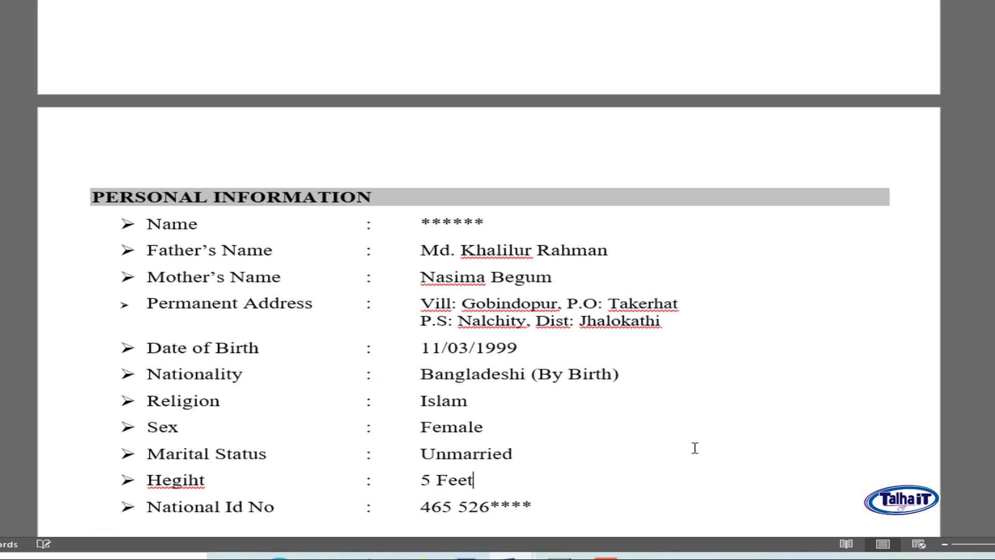
key("Return")
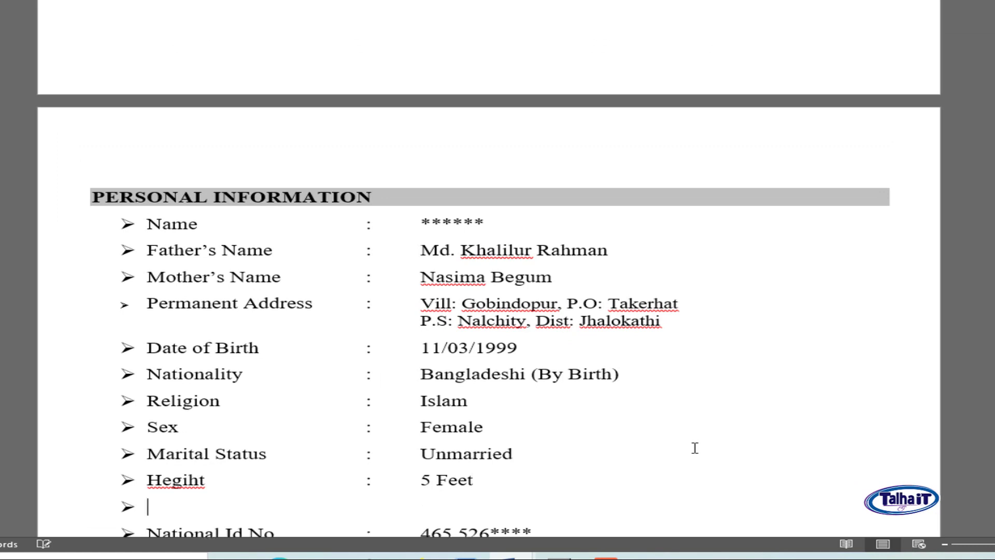
type("Blood ")
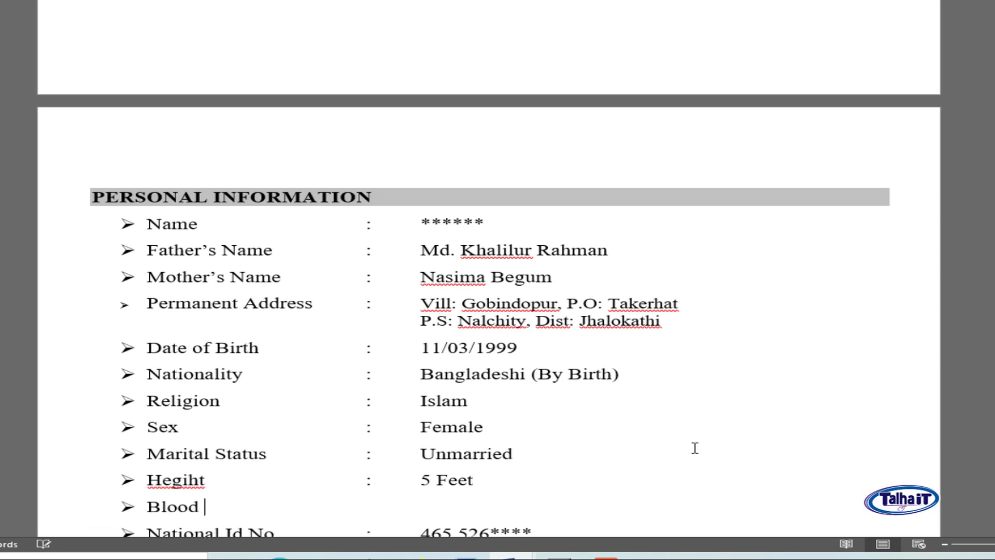
type("Group")
scroll(695, 448, "down", 3)
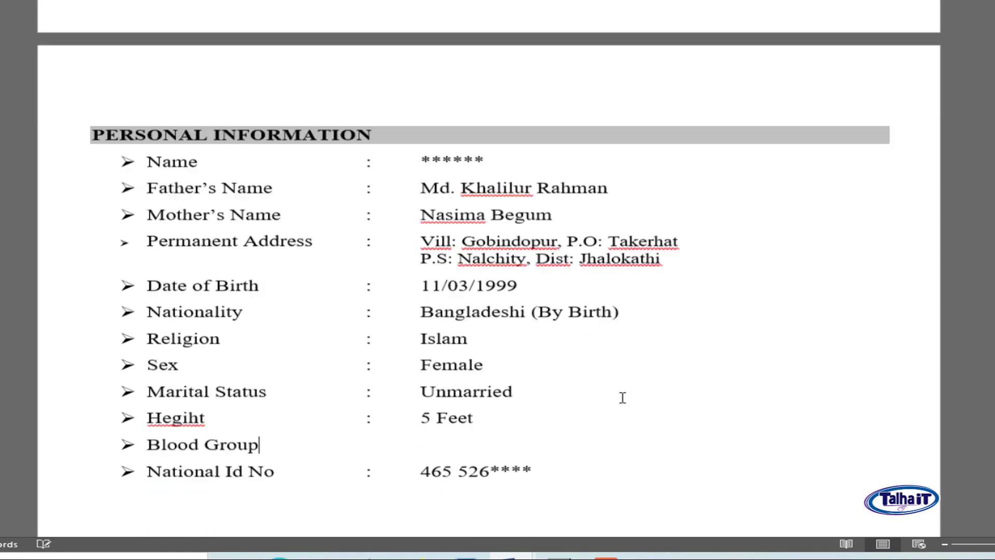
left_click(185, 422)
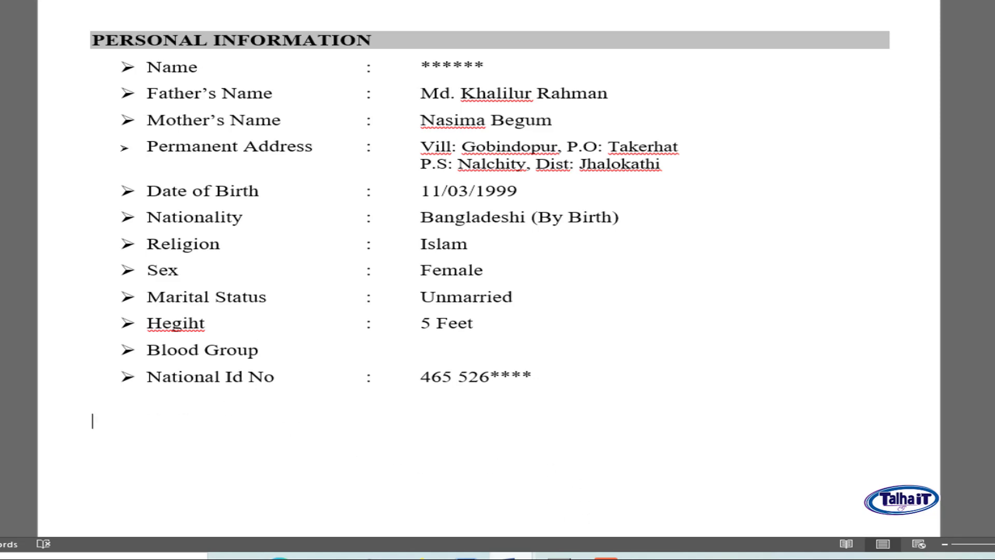
- In the other CV, select the Communication skill heading with its English and Bangla lines
mouse_move(493, 555)
left_click(440, 461)
scroll(433, 420, "down", 4)
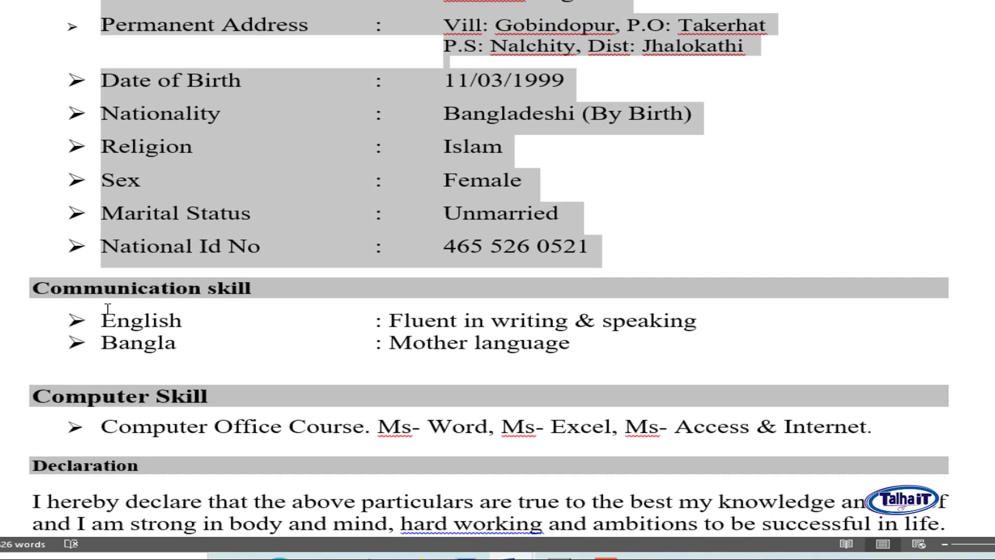
left_click(107, 309)
left_click_drag(29, 289, 423, 363)
key("ctrl+c")
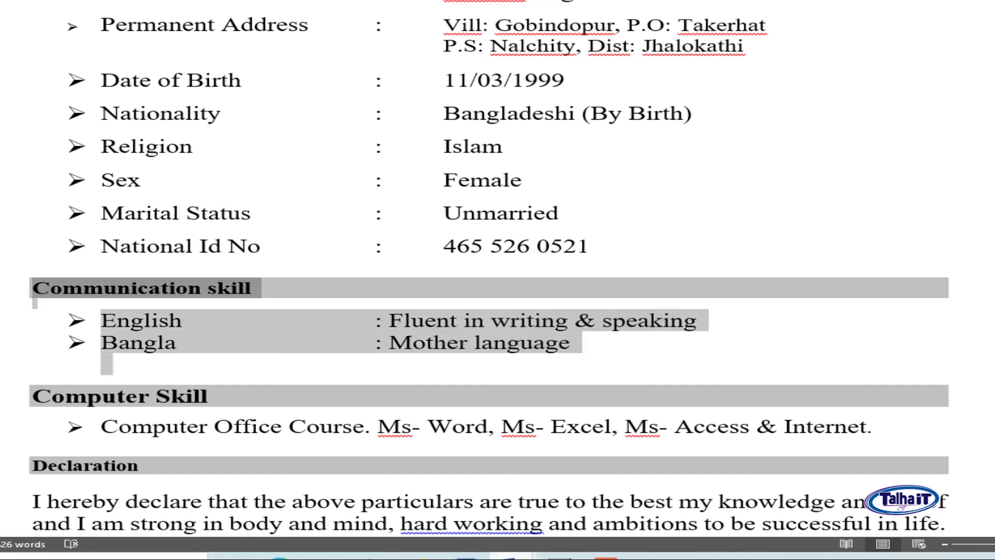
- Paste the Communication skill section into Document1 below National Id No
left_click(511, 555)
left_click(625, 507)
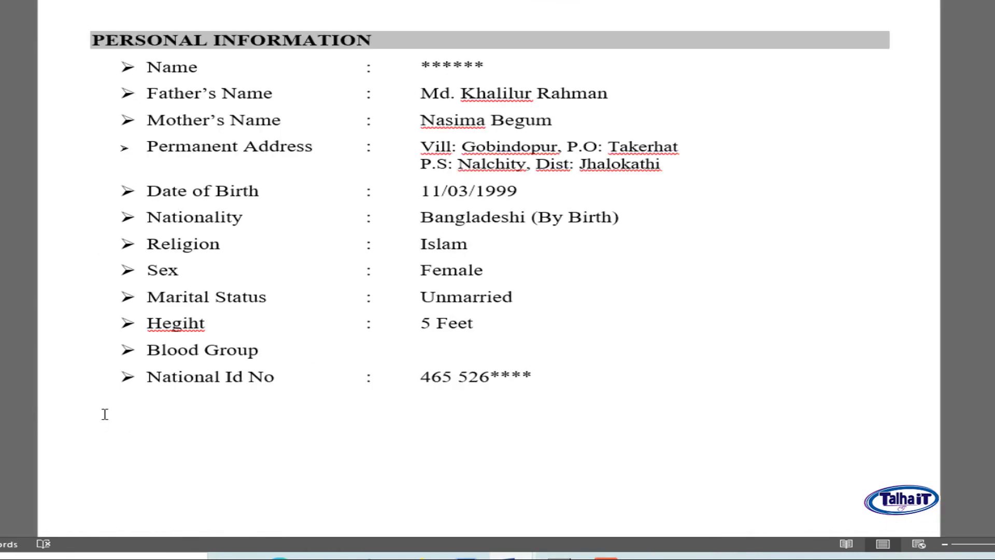
key("ctrl+v")
left_click(239, 400)
scroll(313, 411, "down", 3)
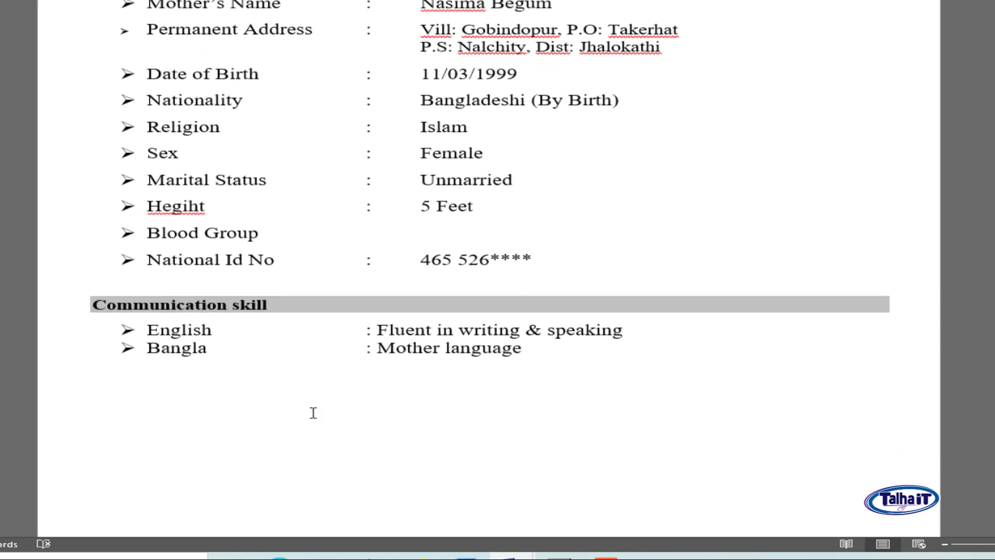
scroll(312, 413, "up", 1)
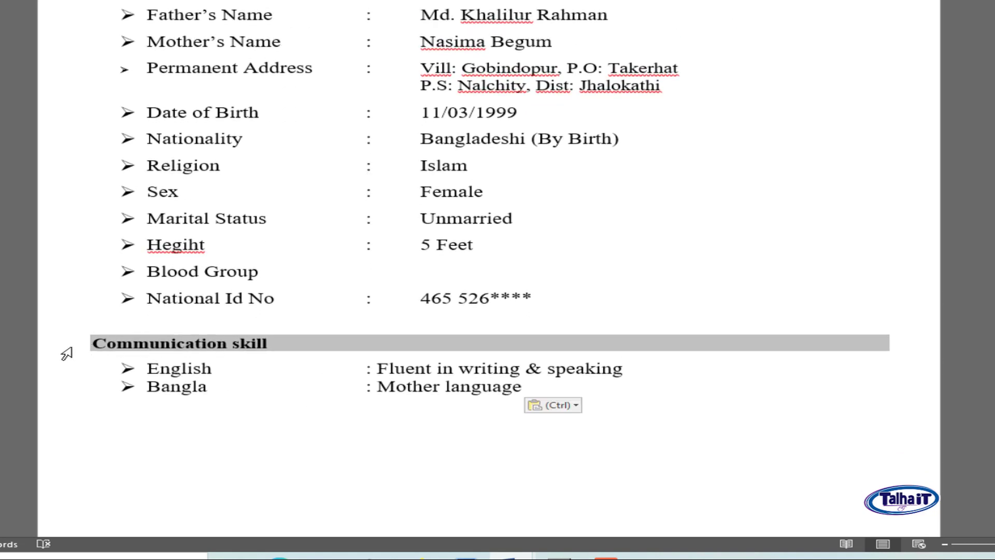